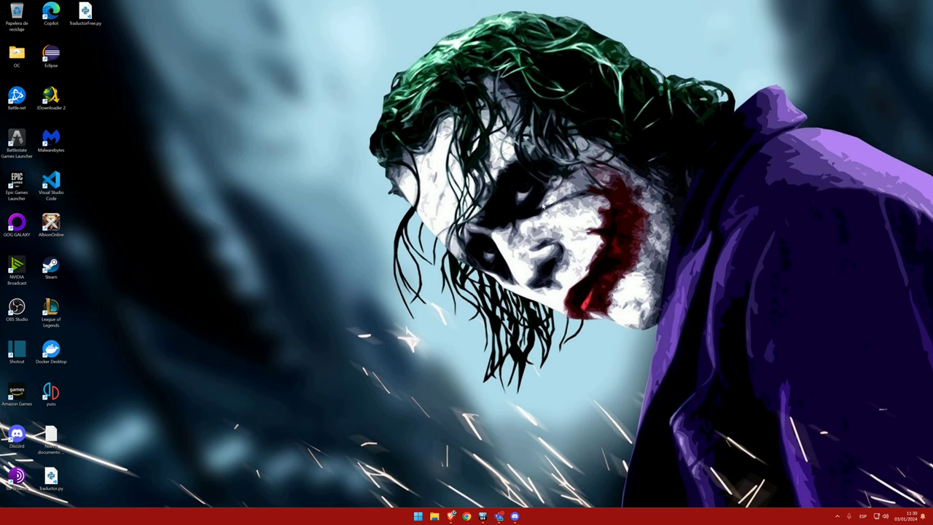
- Open the virtual memory settings through the advanced system settings and the advanced performance options
key("super")
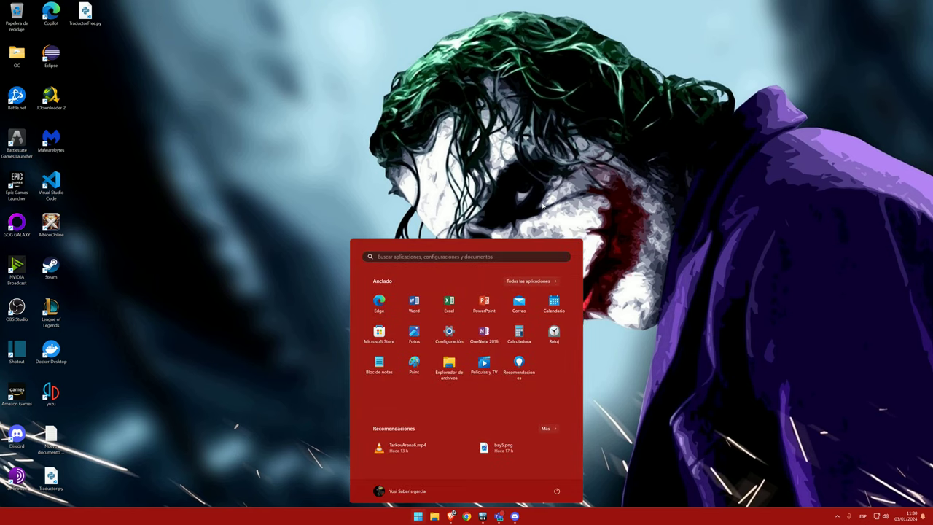
type("sistem")
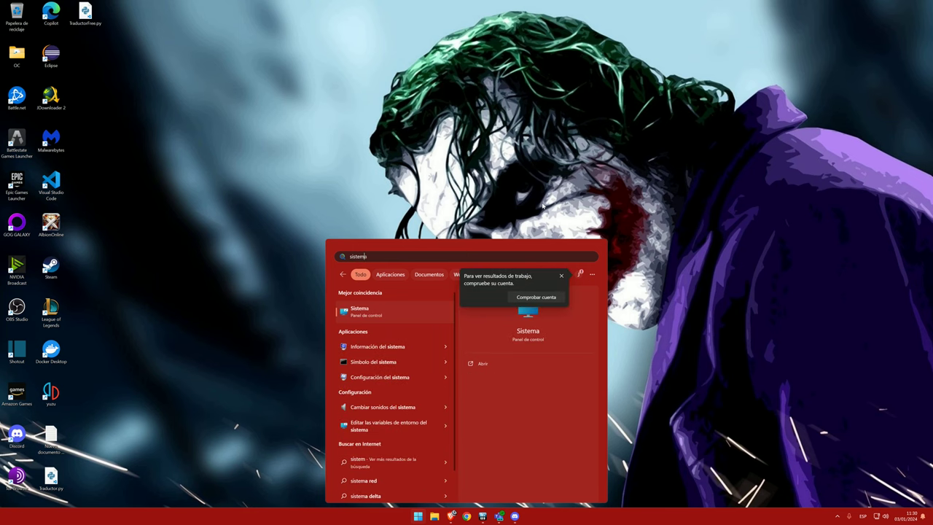
type("a")
key("Return")
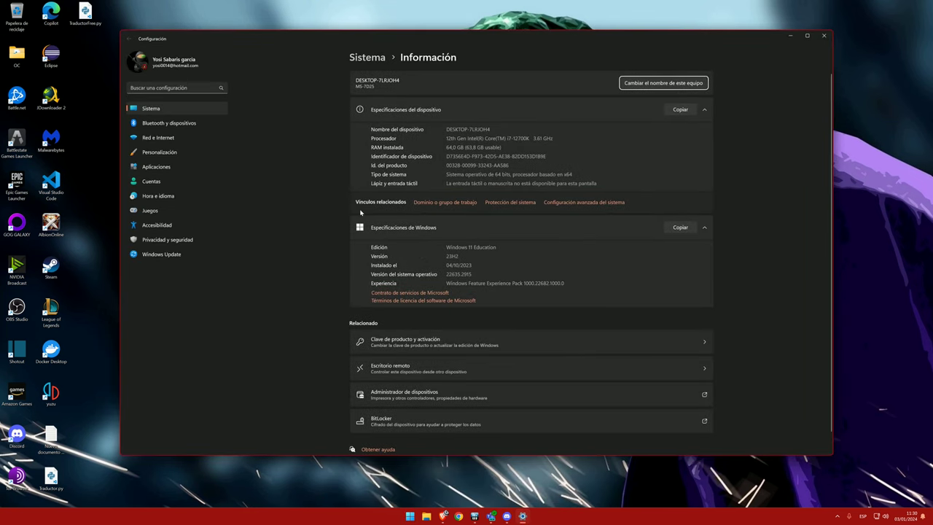
left_click(592, 203)
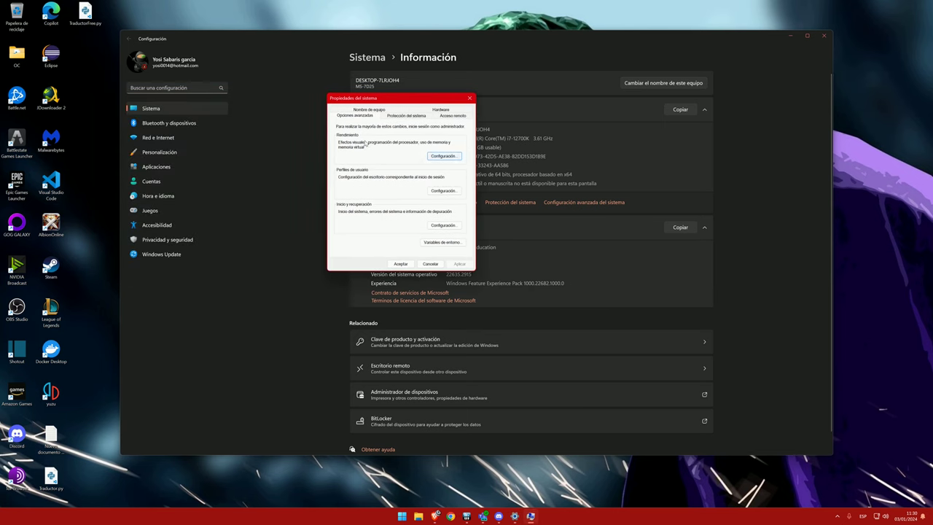
left_click(445, 156)
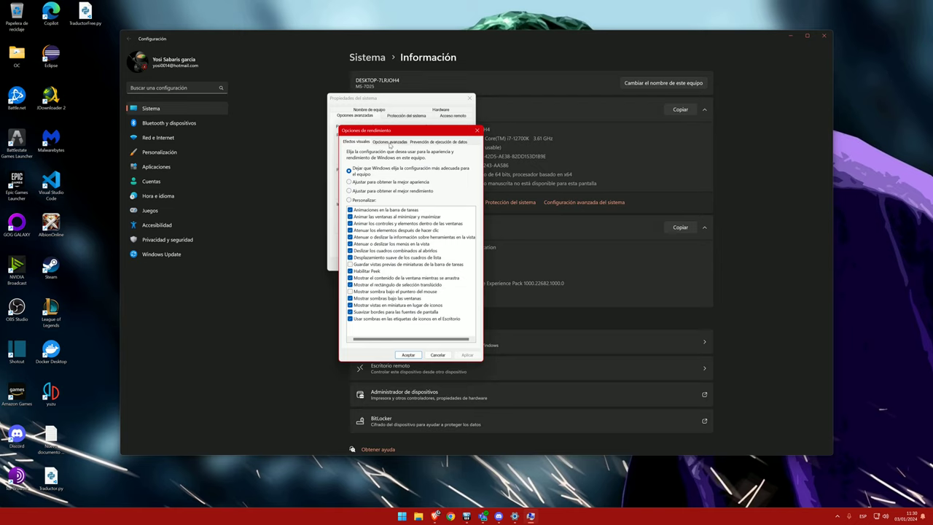
left_click(390, 143)
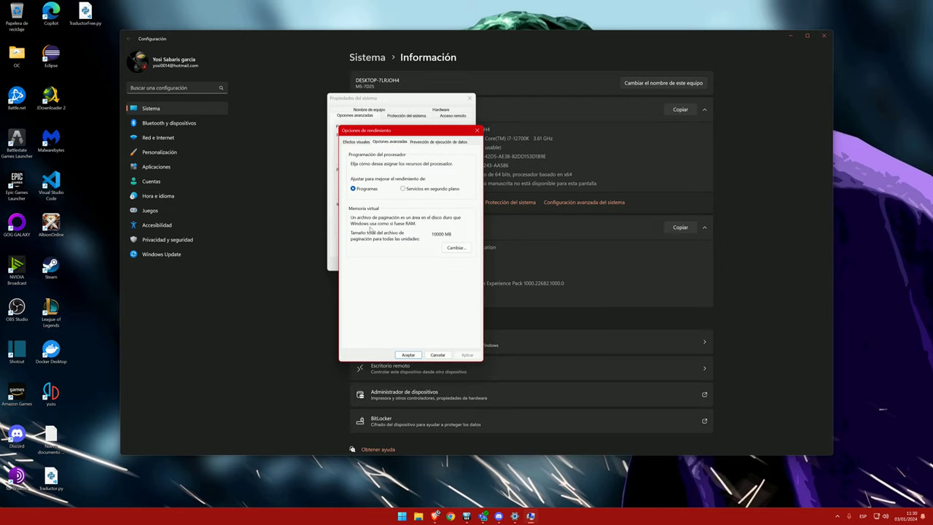
left_click(455, 247)
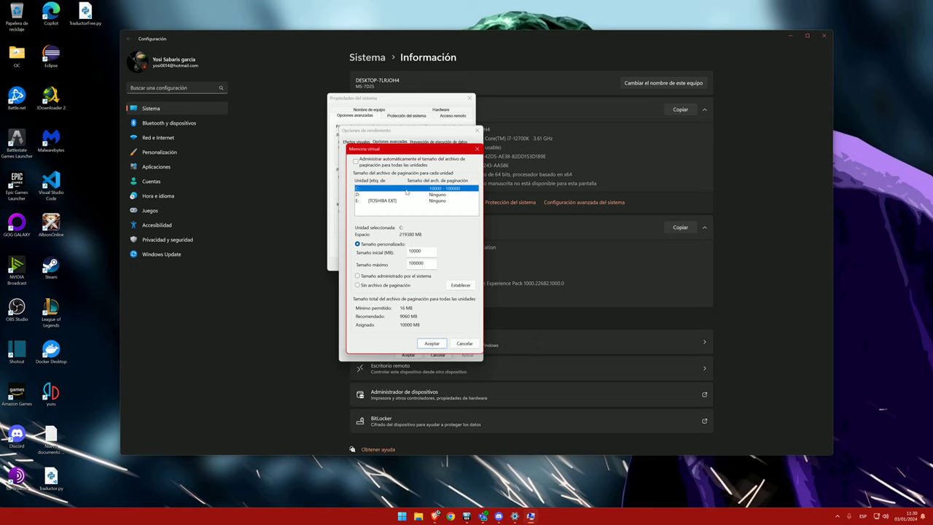
- Apply a custom paging file for drive C with 10000 MB initial and 100000 MB maximum size, and close the system settings
left_click_drag(421, 252, 405, 263)
left_click(460, 285)
left_click(431, 343)
left_click(439, 356)
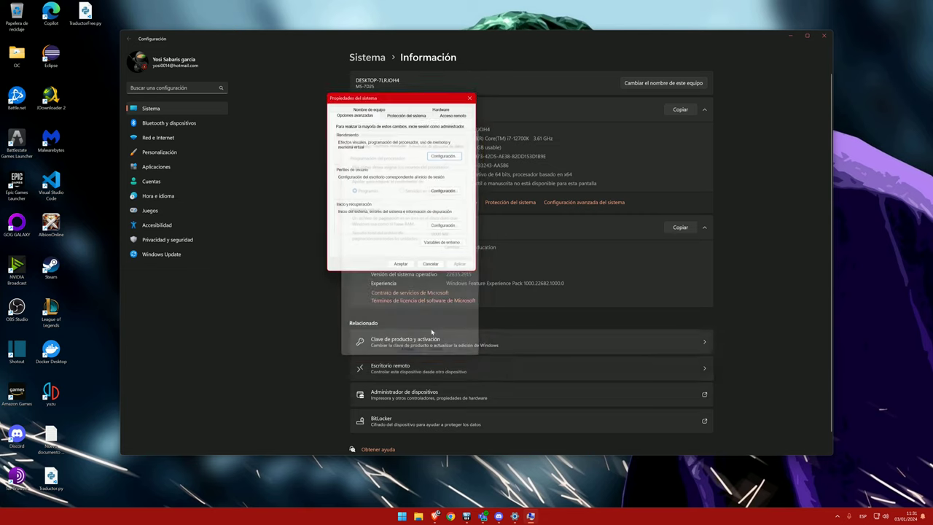
left_click(412, 261)
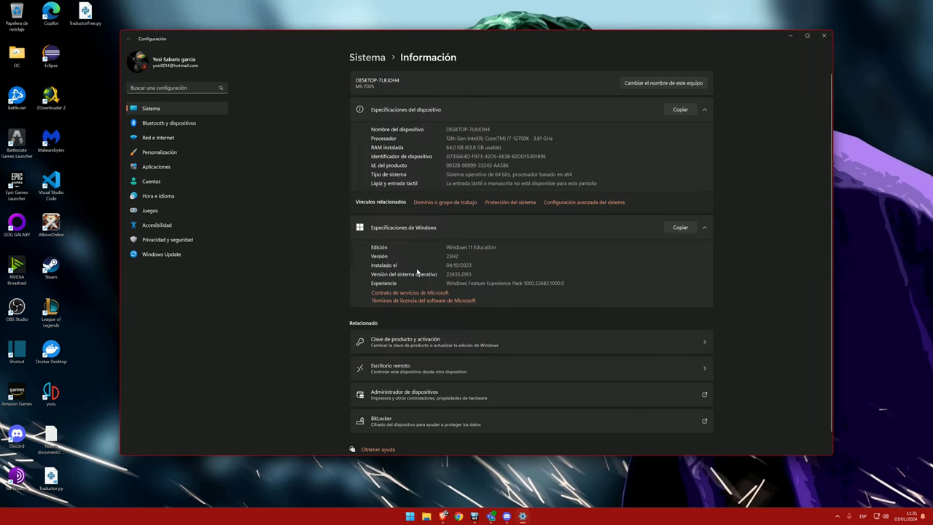
left_click(824, 35)
- Open the power options from the current plan's settings and show the additional power plans
key("super")
type("edita")
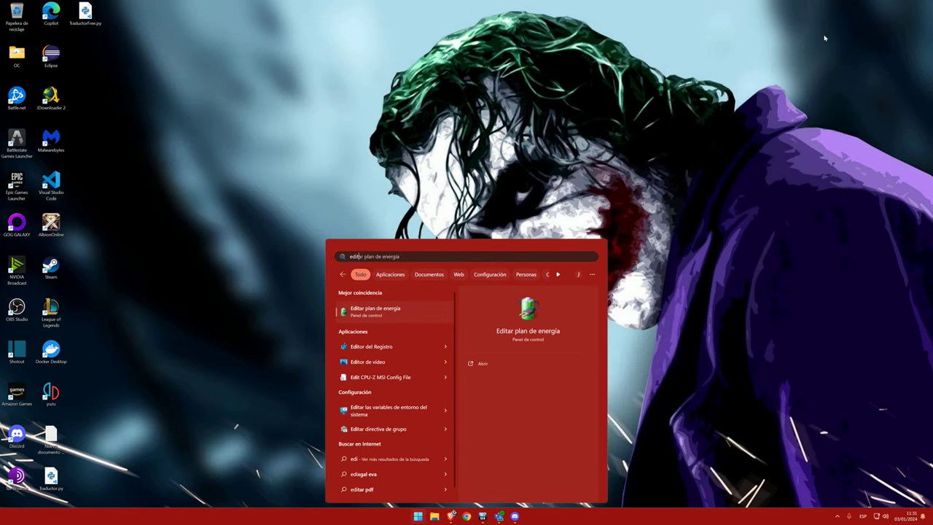
left_click(376, 312)
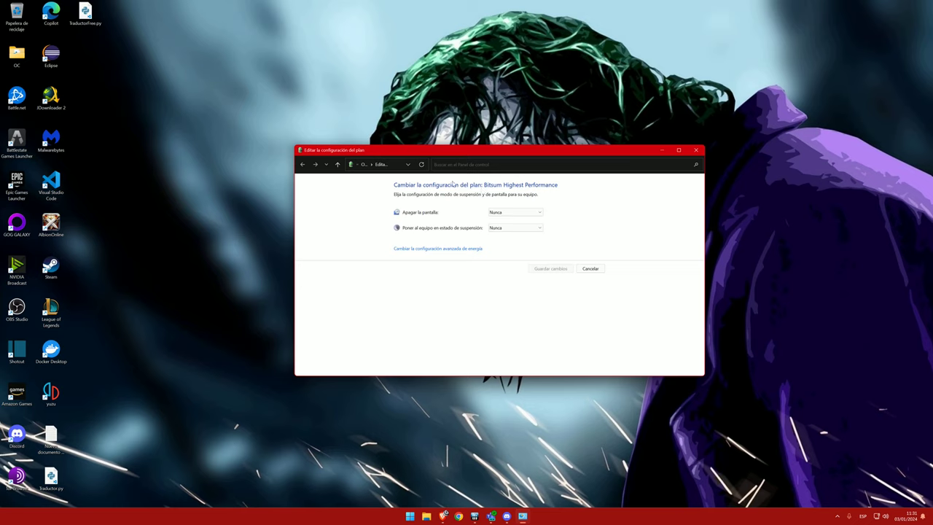
left_click_drag(705, 258, 874, 256)
left_click(428, 165)
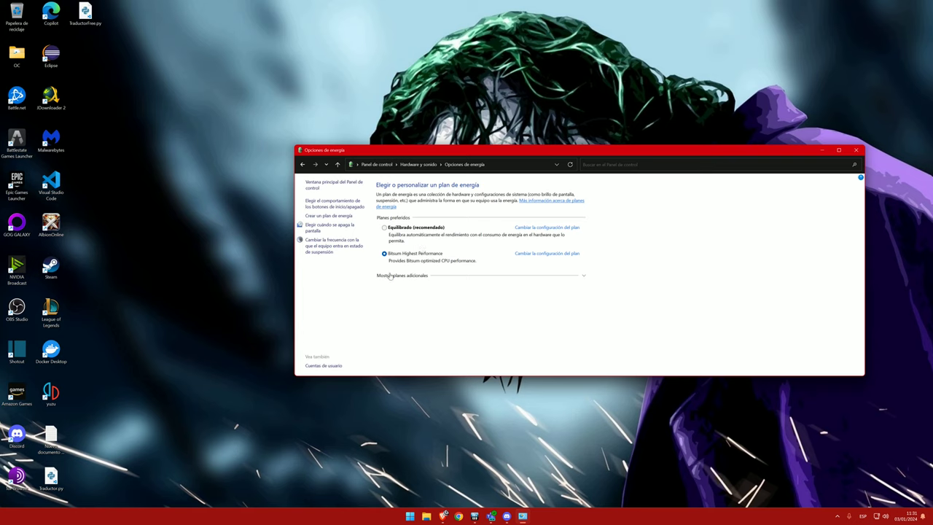
left_click(403, 277)
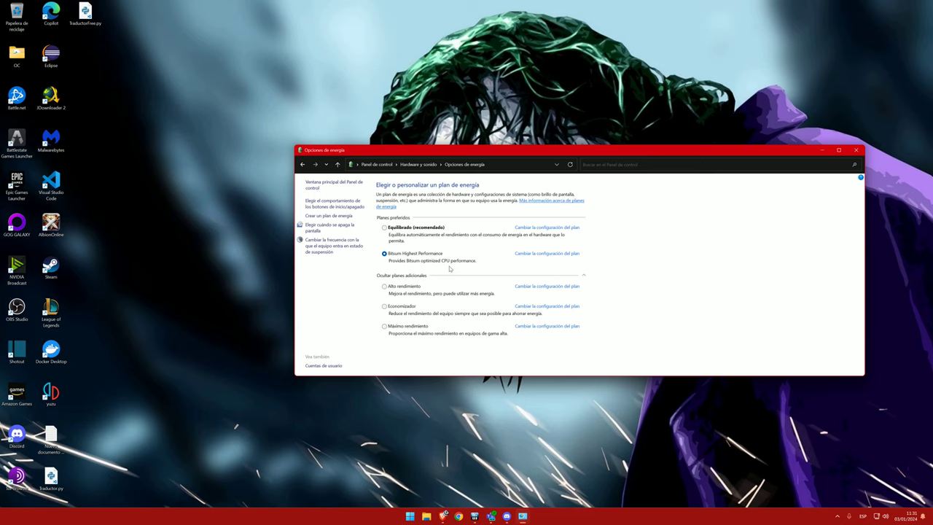
- Check the minimum and maximum processor state in the Bitsum Highest Performance plan's advanced settings, and close the power options
left_click(553, 253)
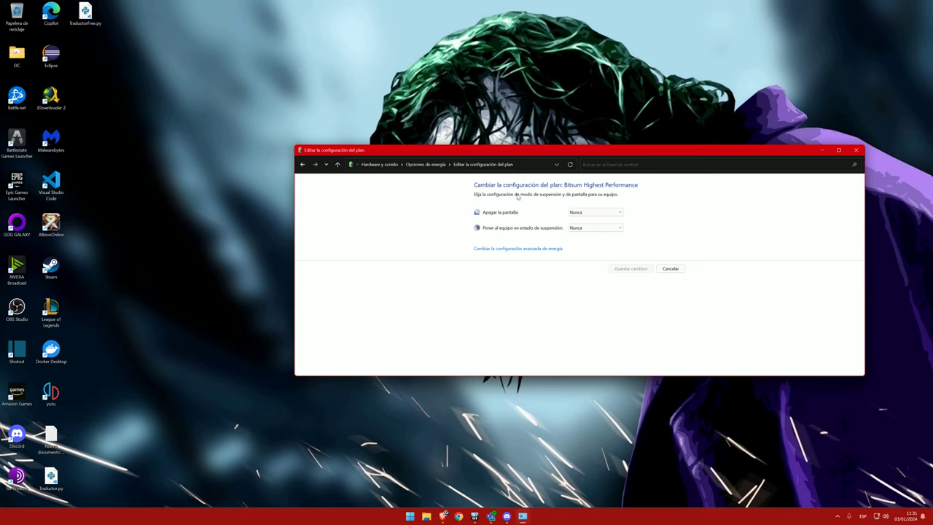
left_click(516, 248)
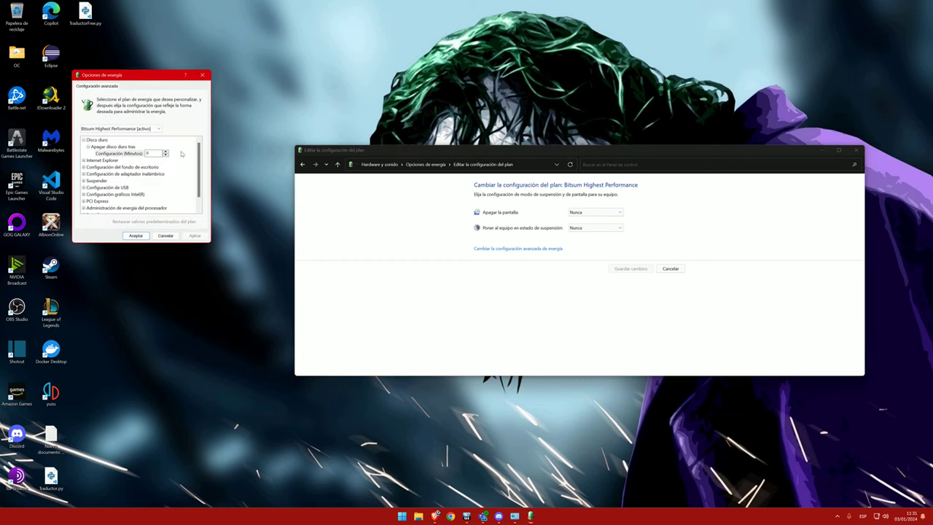
left_click_drag(164, 76, 393, 157)
left_click_drag(429, 248, 429, 263)
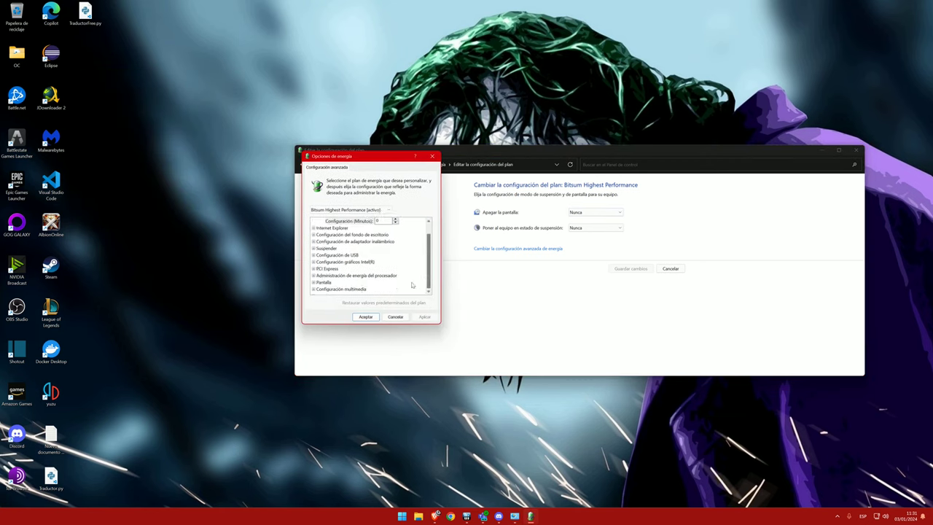
left_click(313, 275)
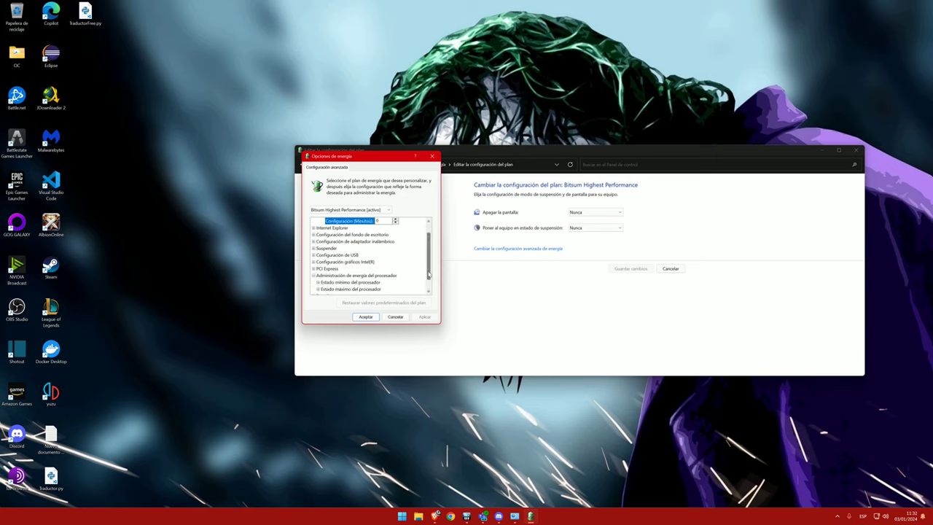
left_click_drag(429, 271, 429, 280)
left_click(318, 269)
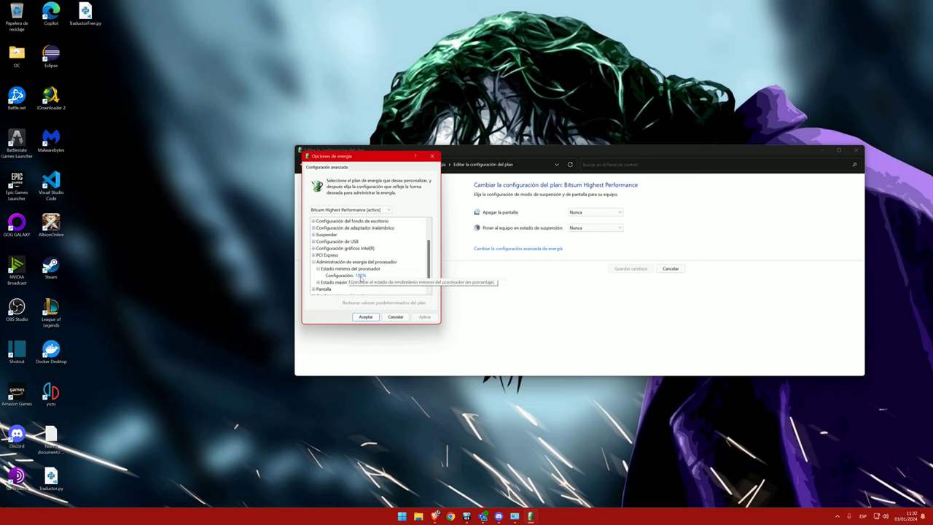
left_click(318, 282)
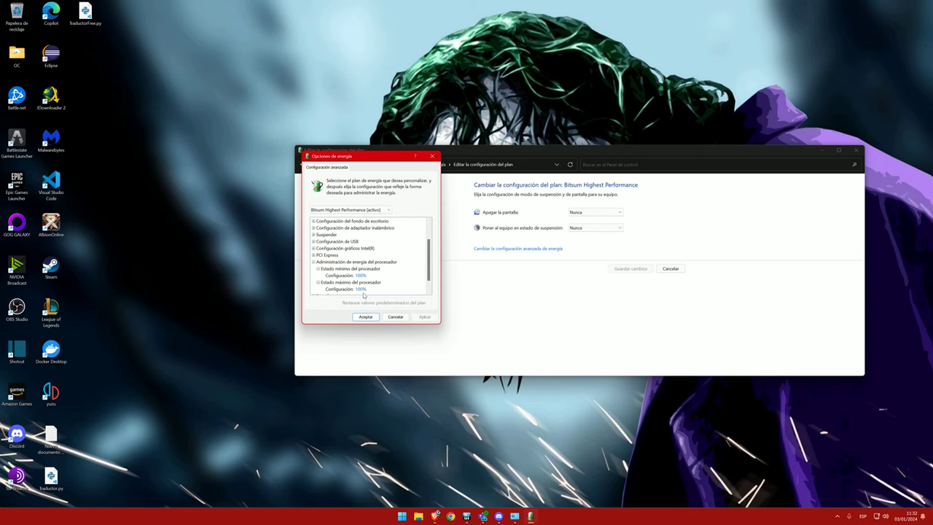
left_click(432, 157)
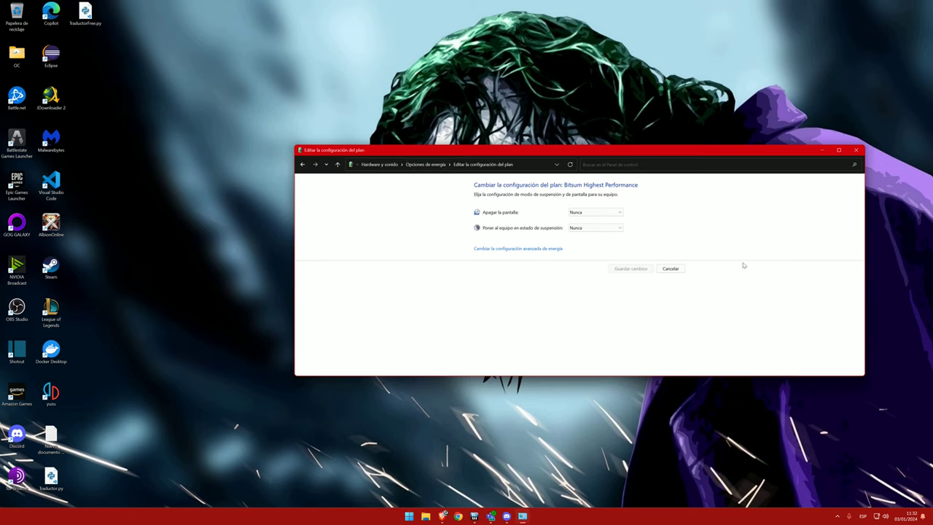
left_click(855, 149)
- Open the Windows Game Mode settings to check whether the mode is on
key("super")
type("modo")
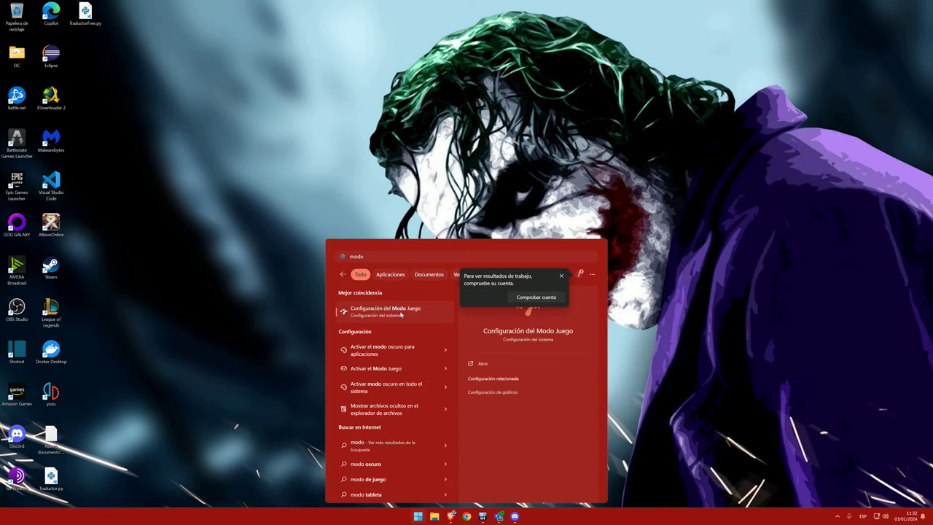
key("Return")
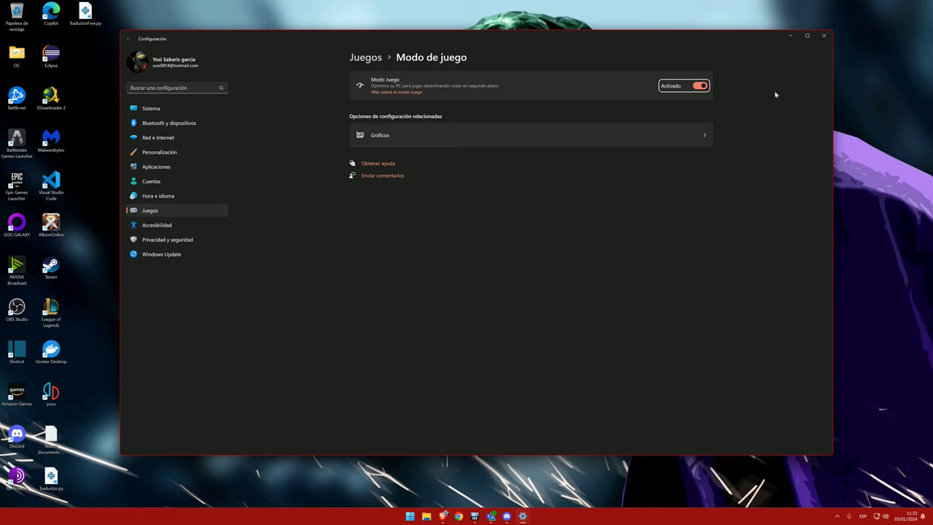
- Review the default graphics settings for GPU scheduling, variable refresh rate and windowed games, and return to the Graphics page
left_click(398, 136)
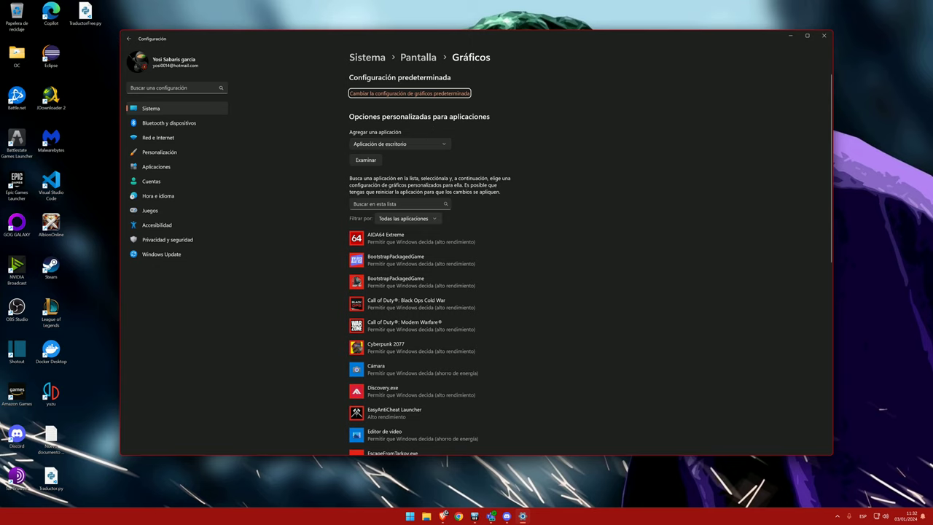
left_click(431, 97)
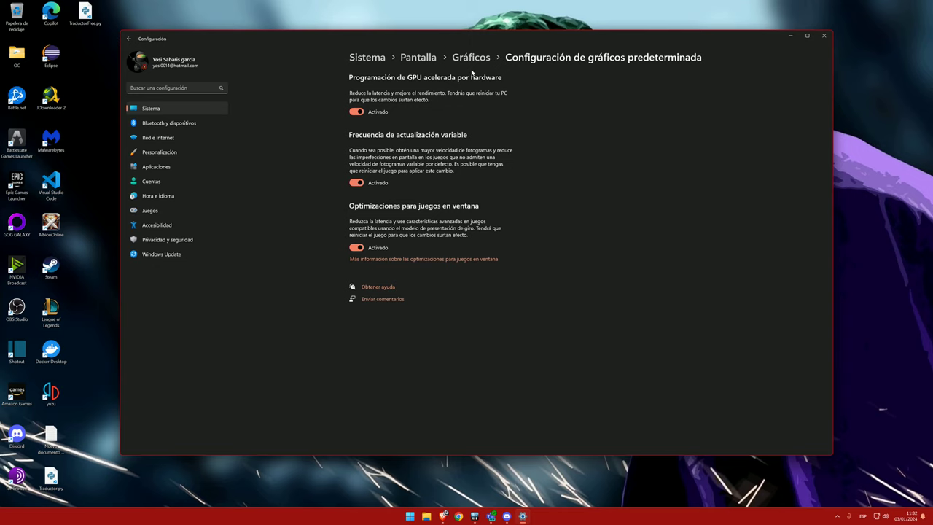
left_click(470, 59)
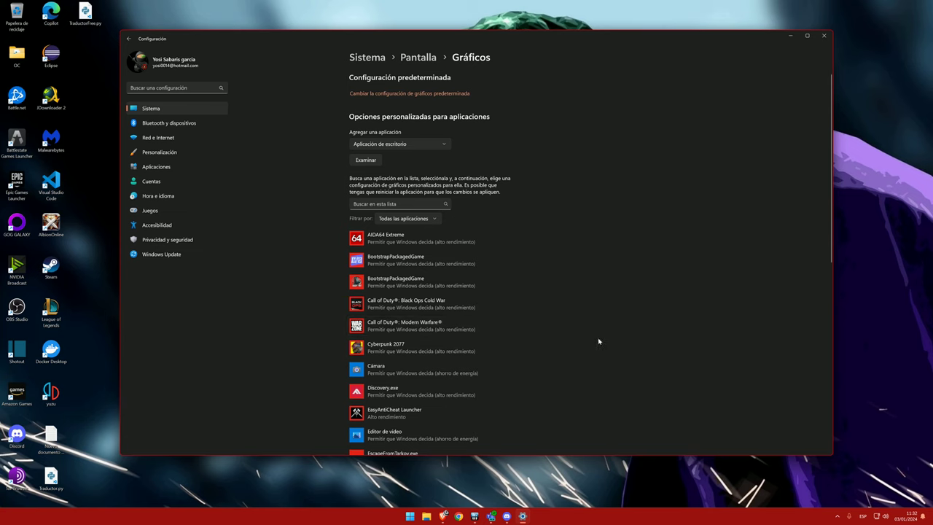
- Check the graphics performance preference of EscapeFromTarkovArena.exe and leave without saving
scroll(500, 204, "down", 5)
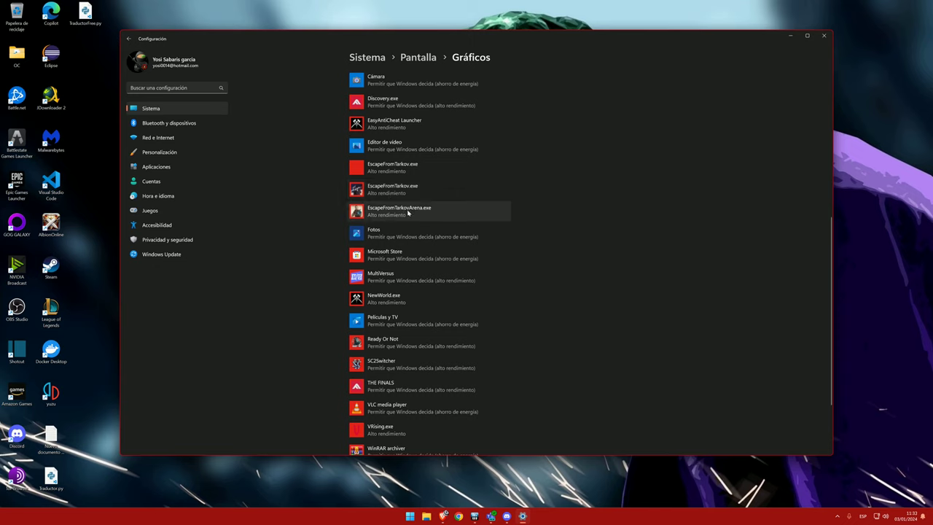
left_click(412, 211)
left_click(470, 250)
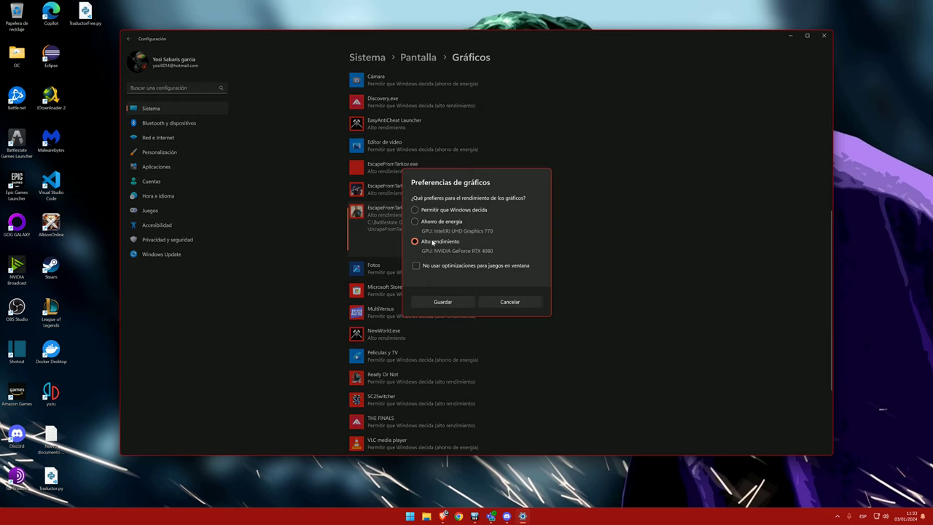
left_click(524, 302)
- Add EscapeFromTarkovArena.exe from the Escape from Tarkov Arena folder to the custom graphics apps, check its entry and close the settings
scroll(481, 219, "up", 5)
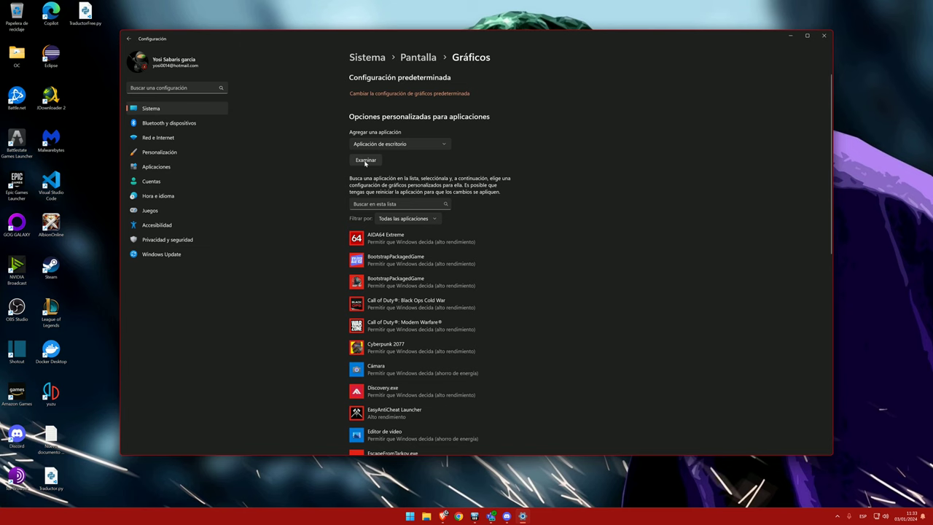
left_click(365, 161)
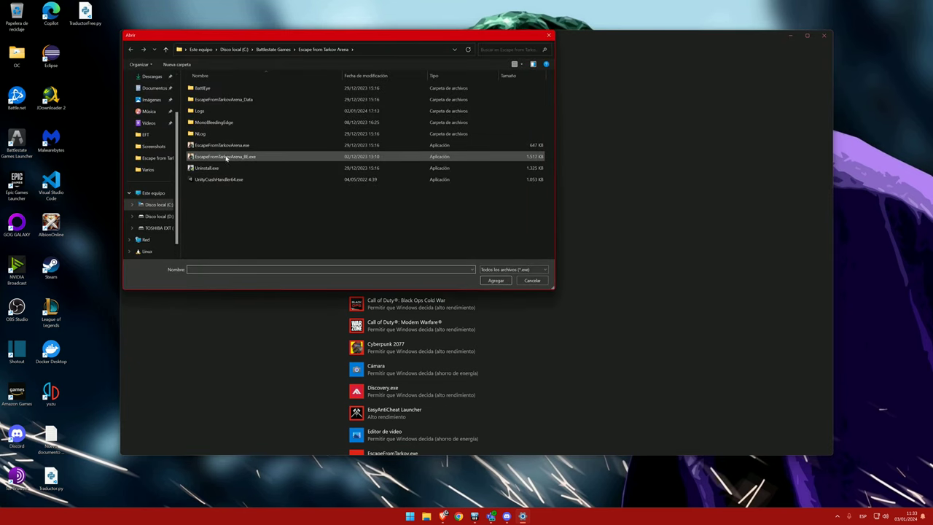
left_click(222, 146)
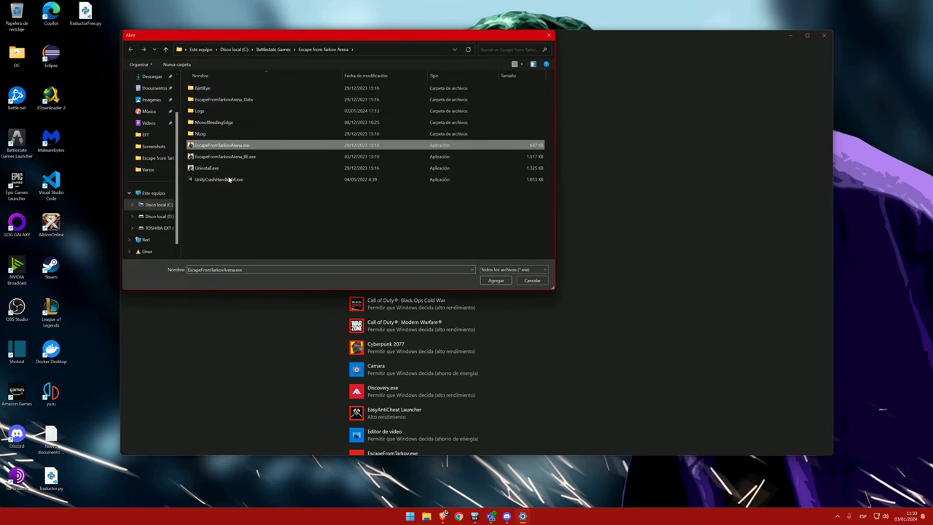
left_click(495, 281)
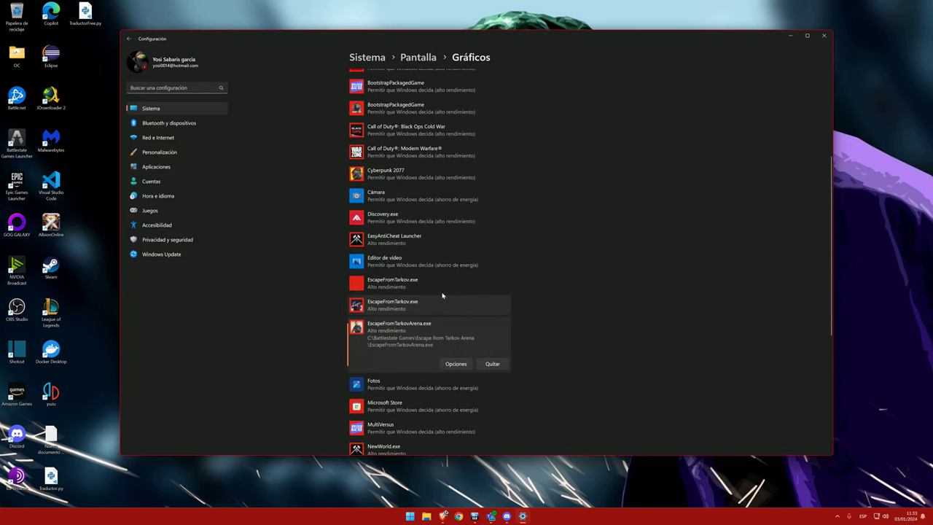
scroll(408, 291, "up", 5)
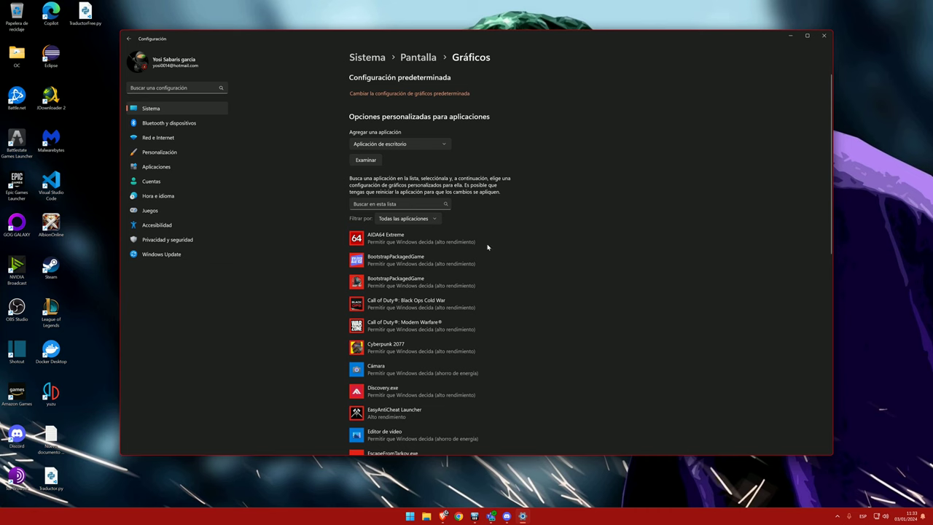
scroll(452, 379, "down", 5)
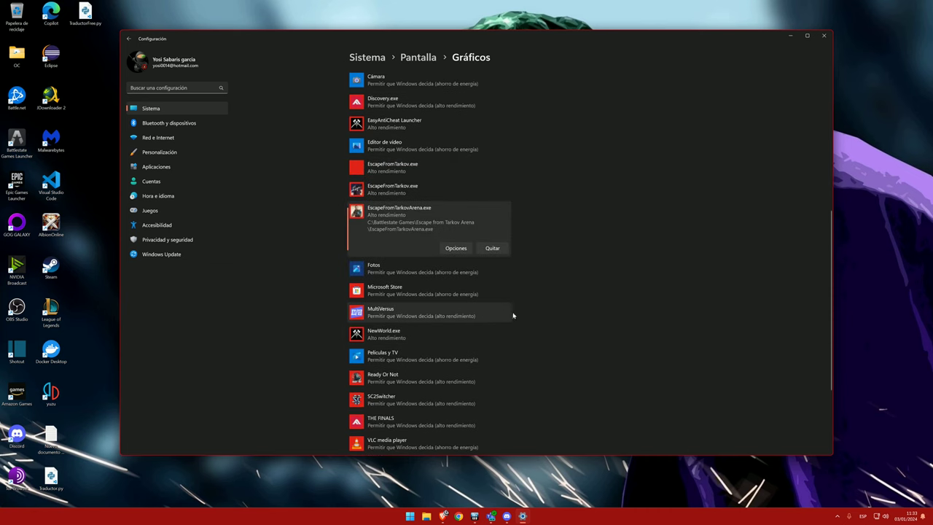
scroll(546, 298, "up", 5)
left_click(823, 35)
- Open the NVIDIA Control Panel at the global 3D settings
right_click(483, 189)
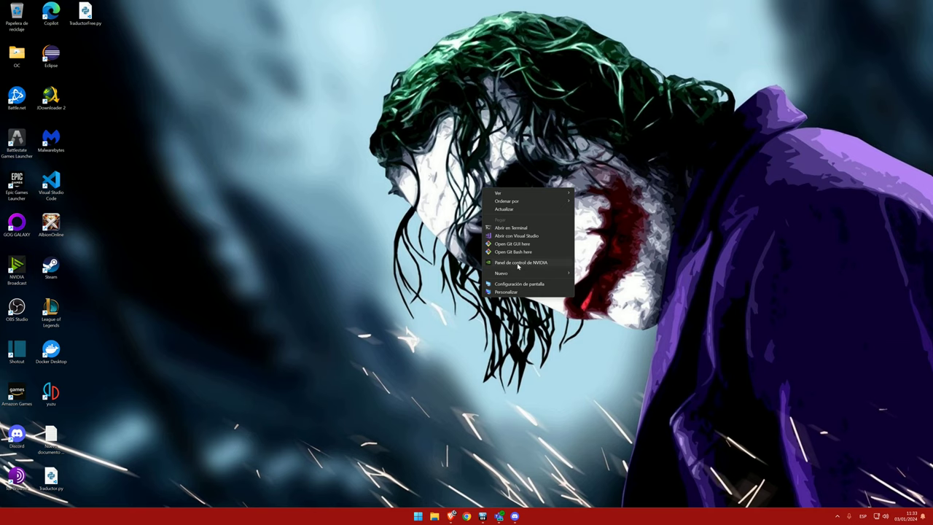
left_click(519, 264)
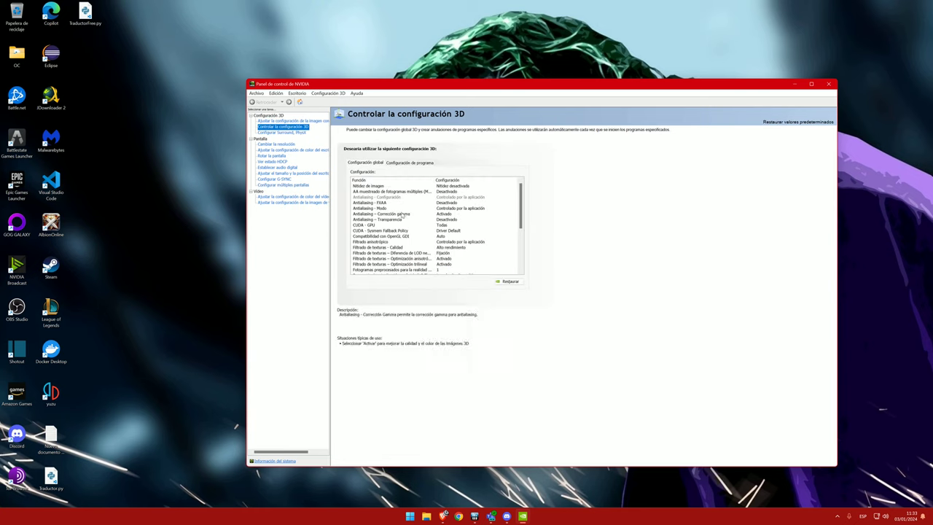
- Check on the image settings preview page that the advanced 3D image settings option is in use
left_click(288, 121)
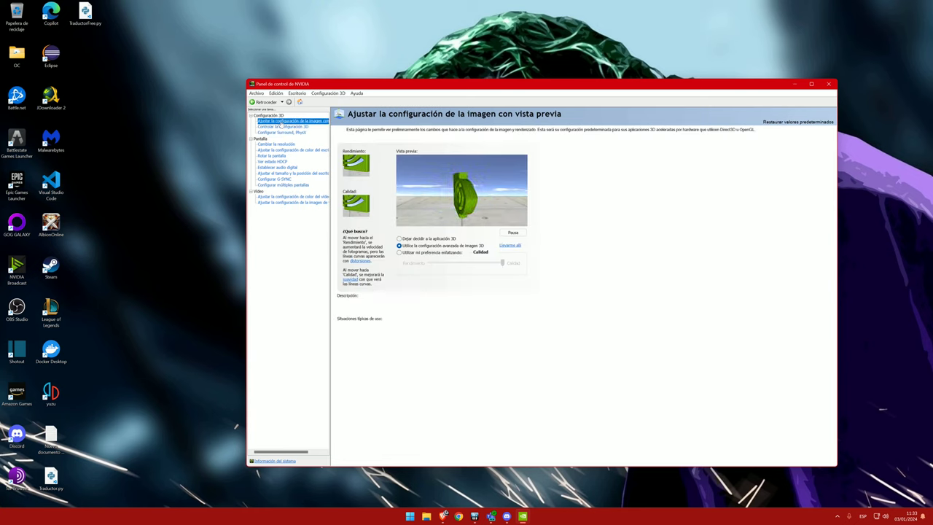
mouse_move(420, 248)
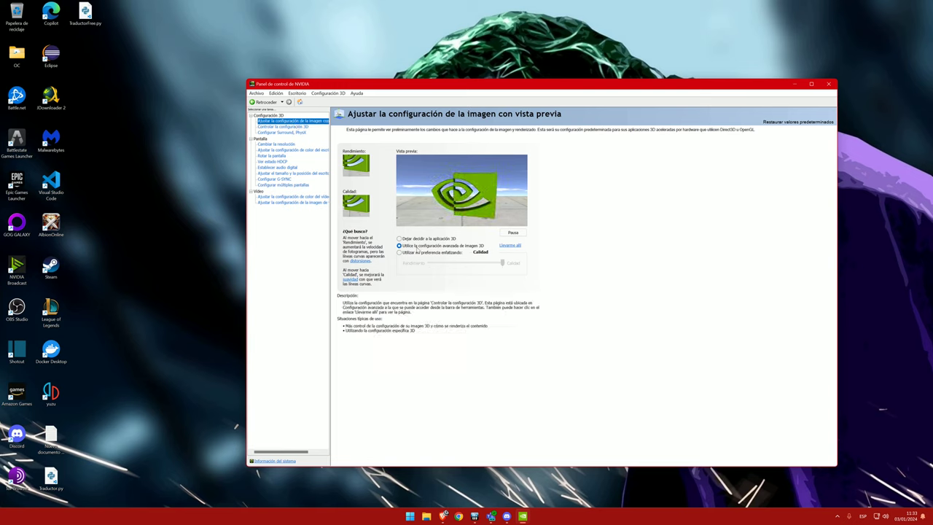
mouse_move(470, 252)
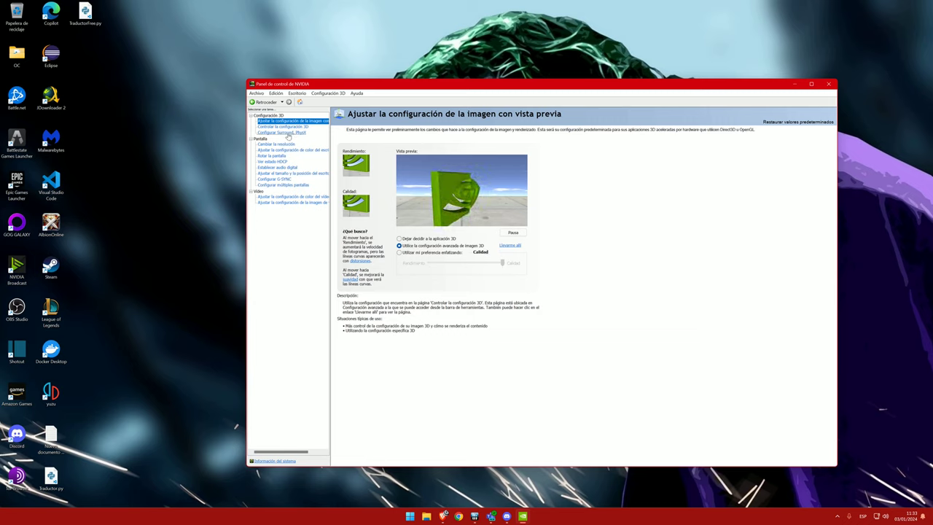
- Check the PhysX processor choices on the Surround, PhysX page, keeping NVIDIA GeForce RTX 4080 selected
left_click(287, 133)
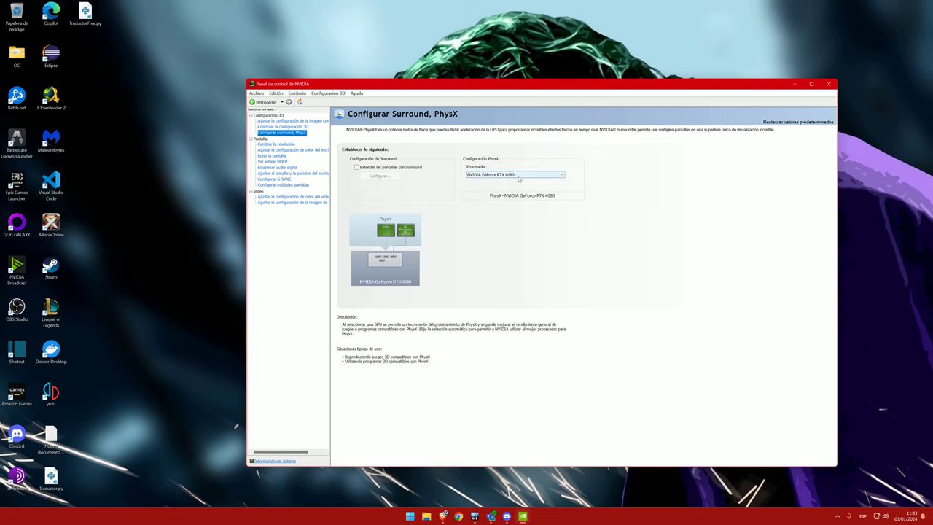
key("alt+Left")
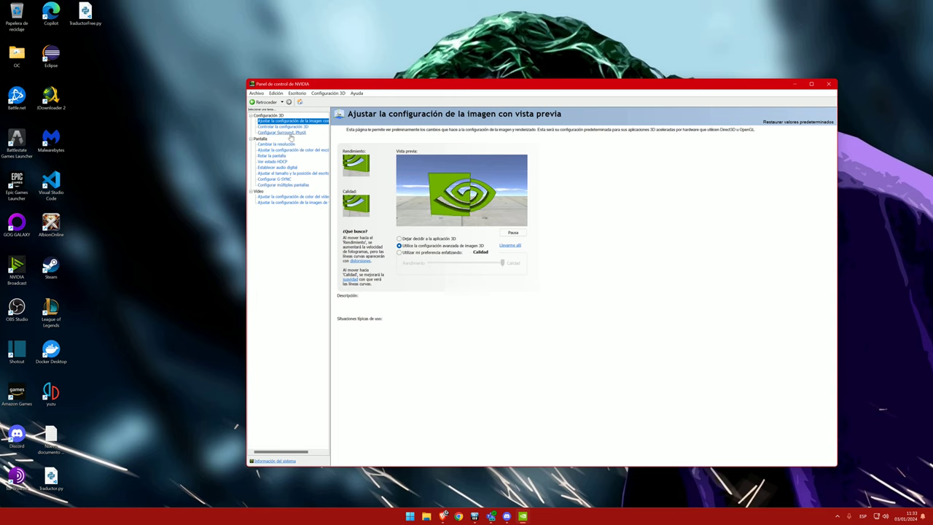
left_click(273, 133)
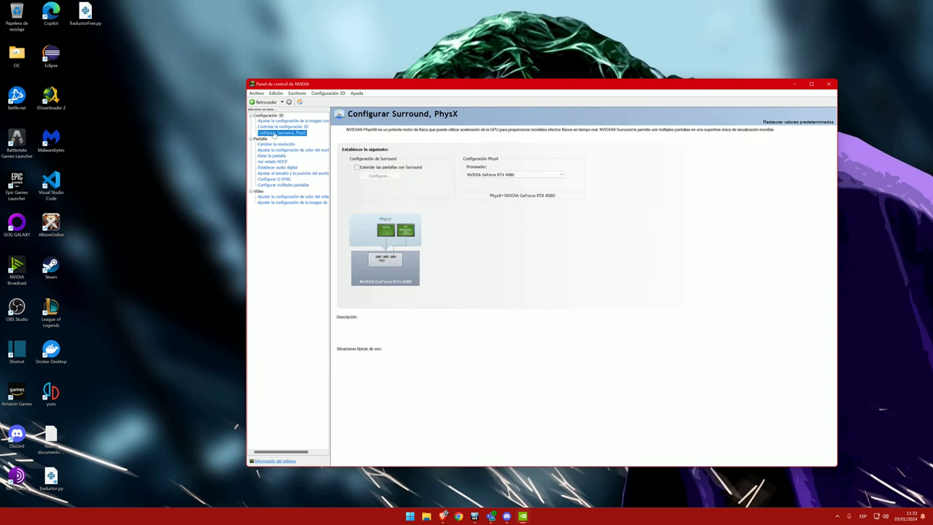
left_click(513, 176)
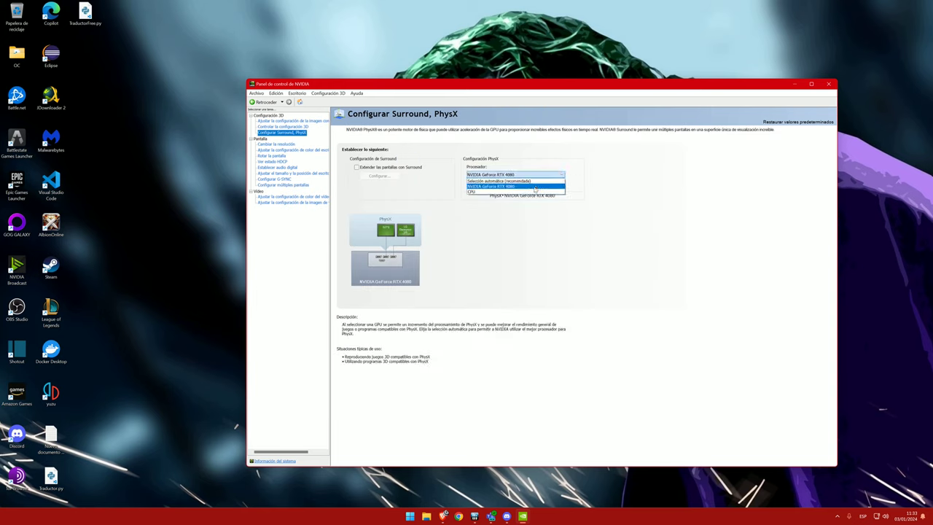
left_click(549, 173)
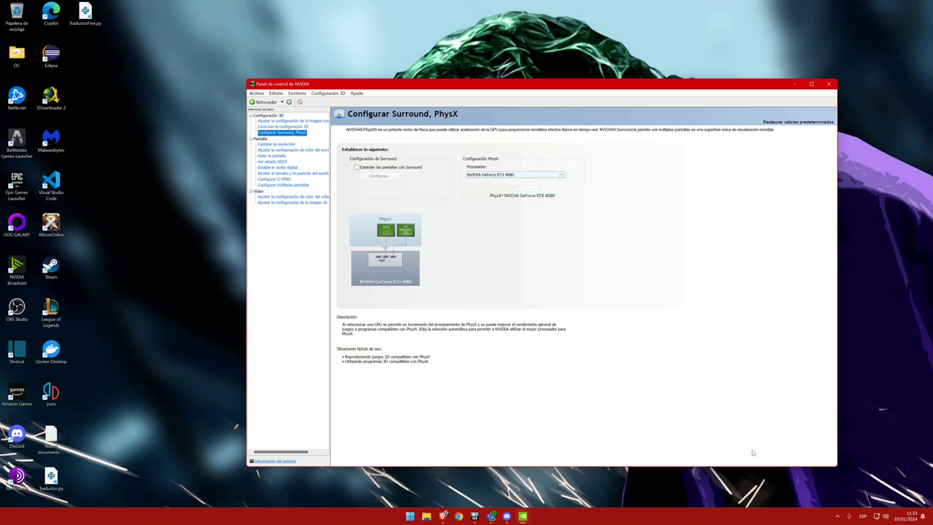
- Examine the native resolution, refresh rate and color configuration on the display's resolution page
left_click(280, 145)
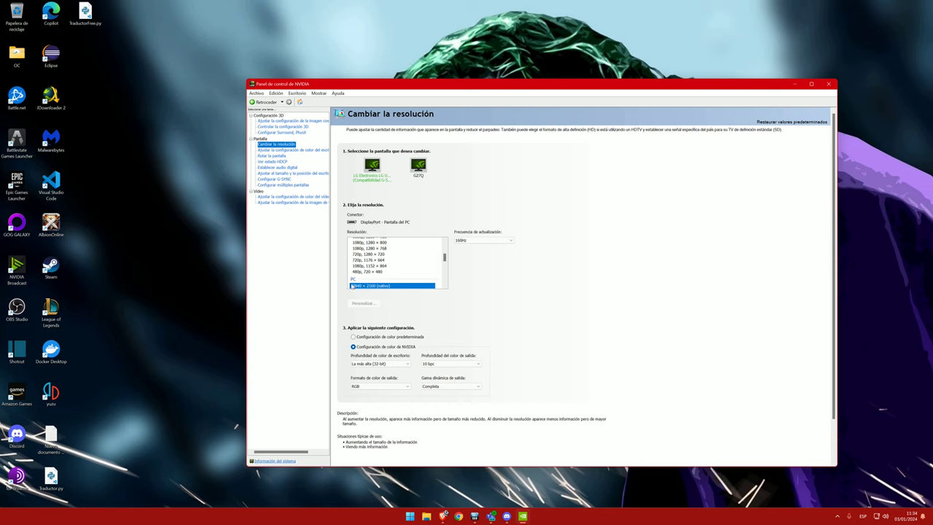
scroll(401, 276, "down", 1)
scroll(401, 277, "down", 1)
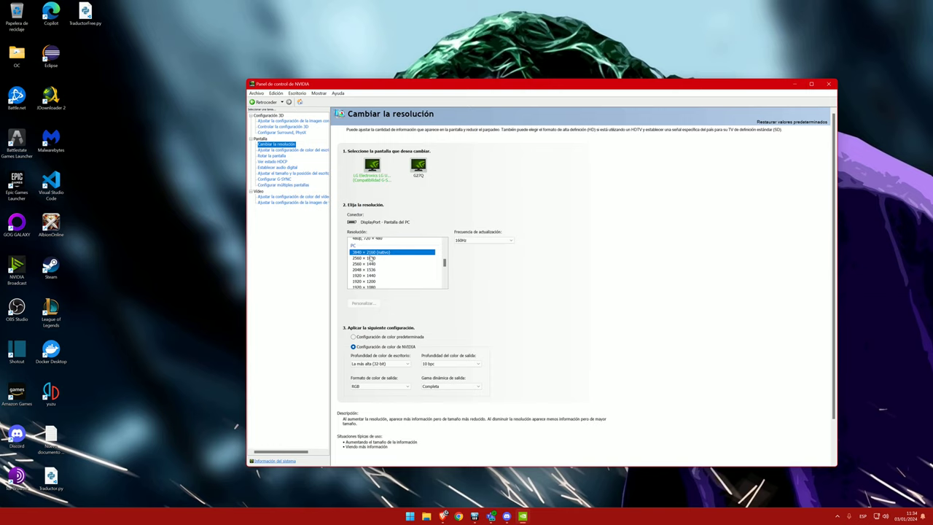
left_click(487, 243)
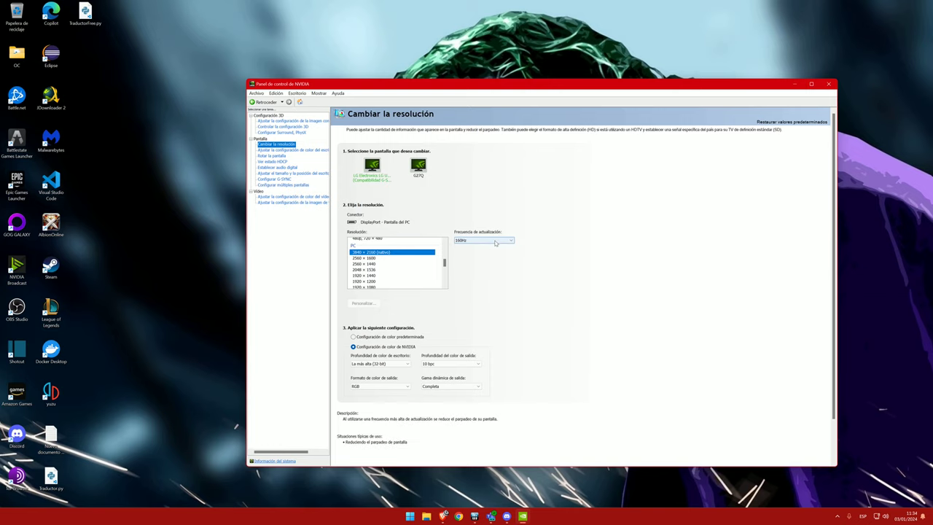
scroll(527, 313, "down", 1)
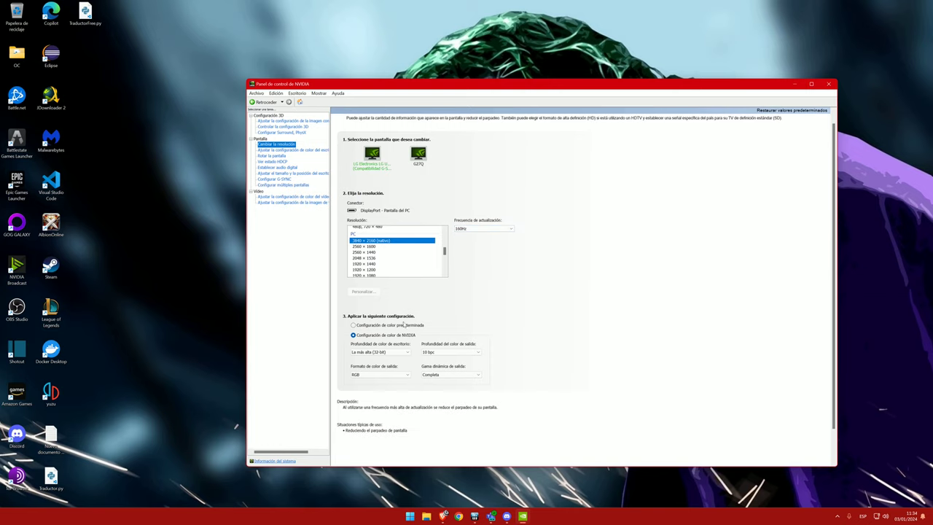
scroll(400, 326, "down", 1)
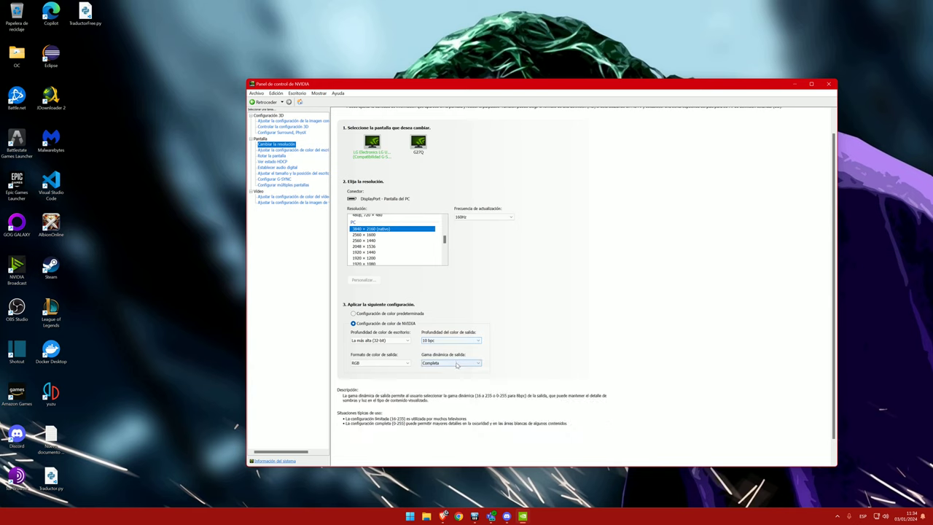
- Check the output color depth and dynamic range choices, keeping 10 bpc and Completa
left_click(463, 341)
left_click(463, 348)
left_click(459, 363)
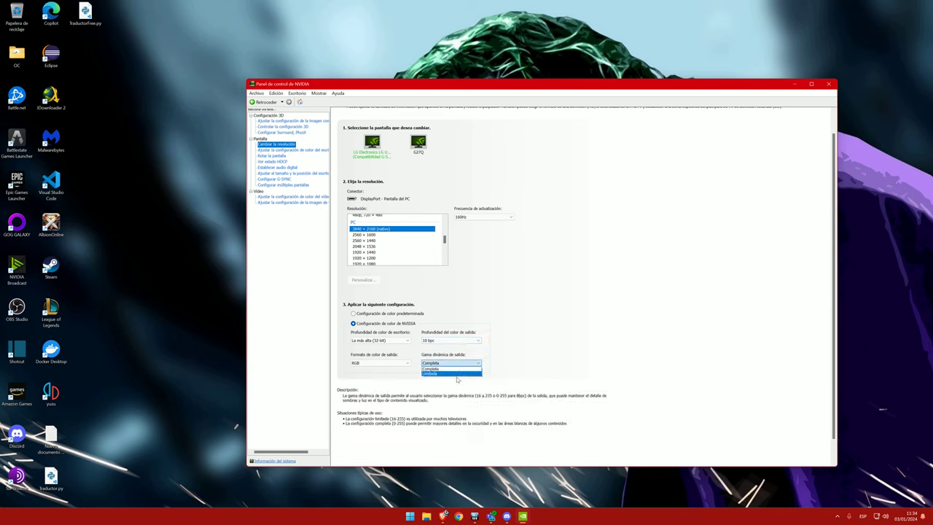
left_click(457, 379)
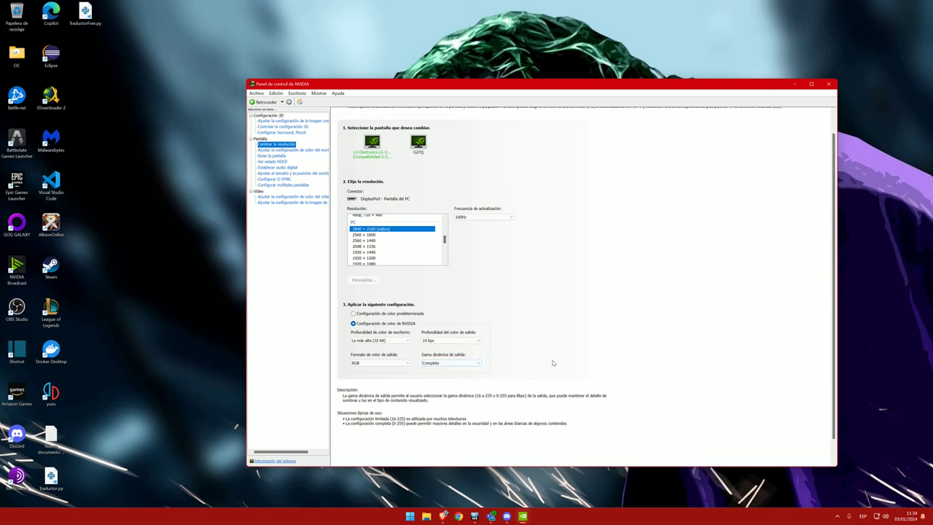
- Look through the available resolutions from the Ultra HD, HD, SD group down to the PC group
scroll(375, 222, "up", 5)
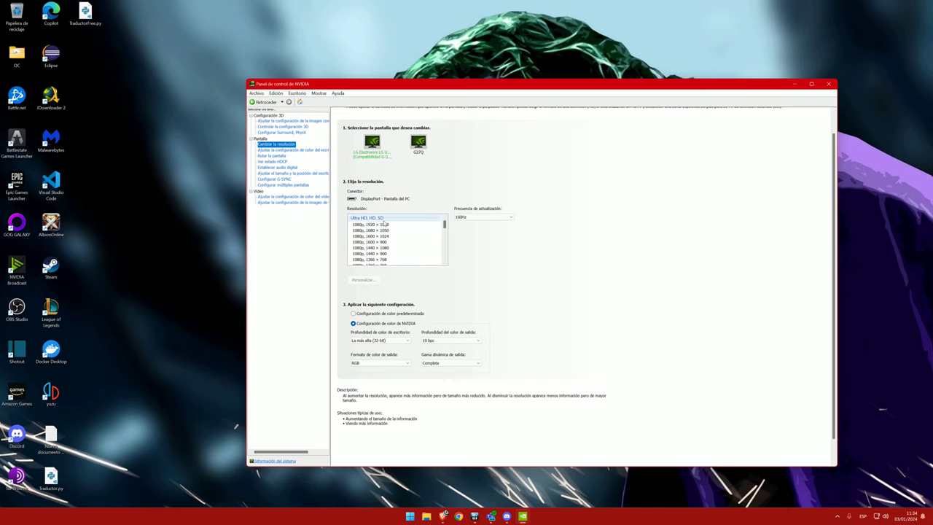
scroll(445, 227, "down", 5)
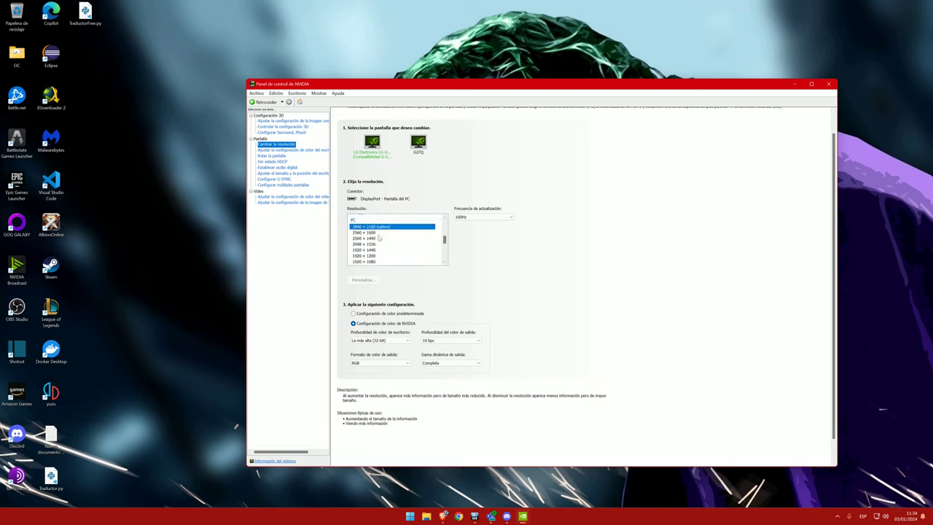
scroll(758, 357, "down", 1)
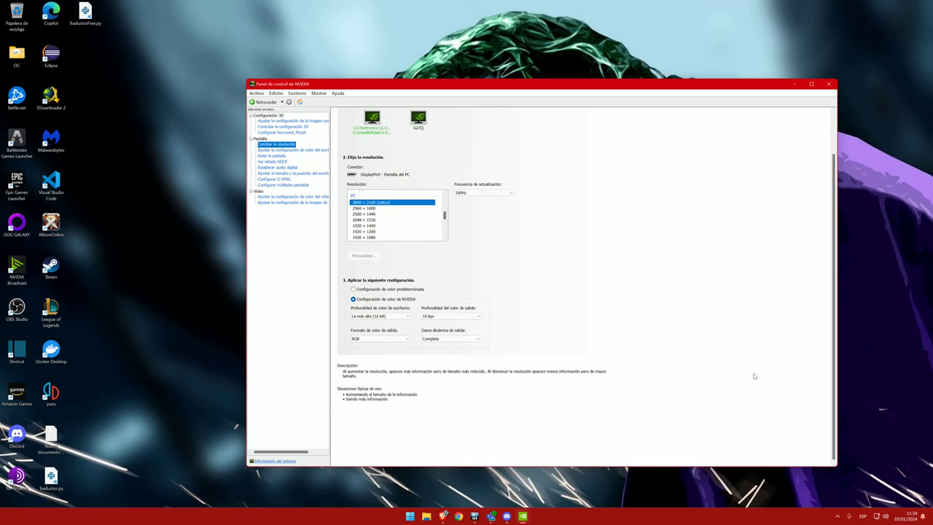
- View the desktop color settings and choose Sin escalado as the scaling mode for the desktop size and position
left_click(273, 149)
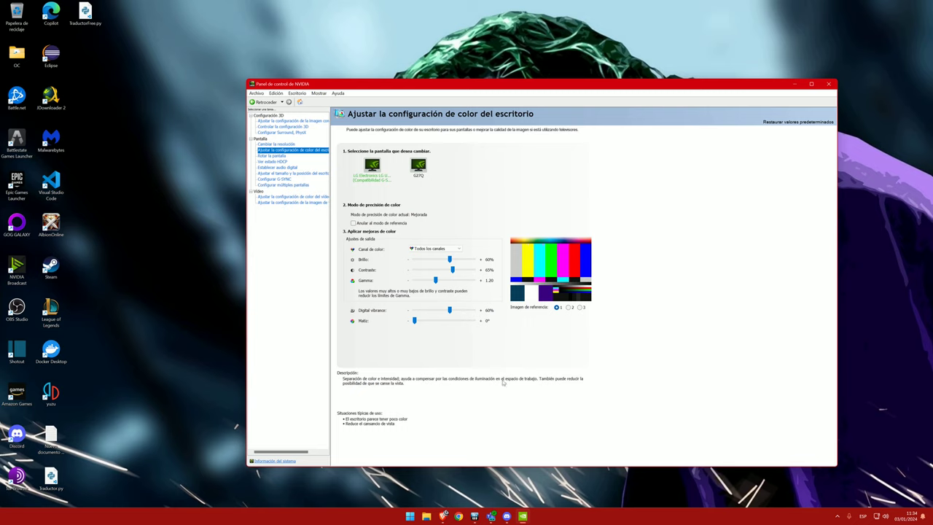
left_click(288, 173)
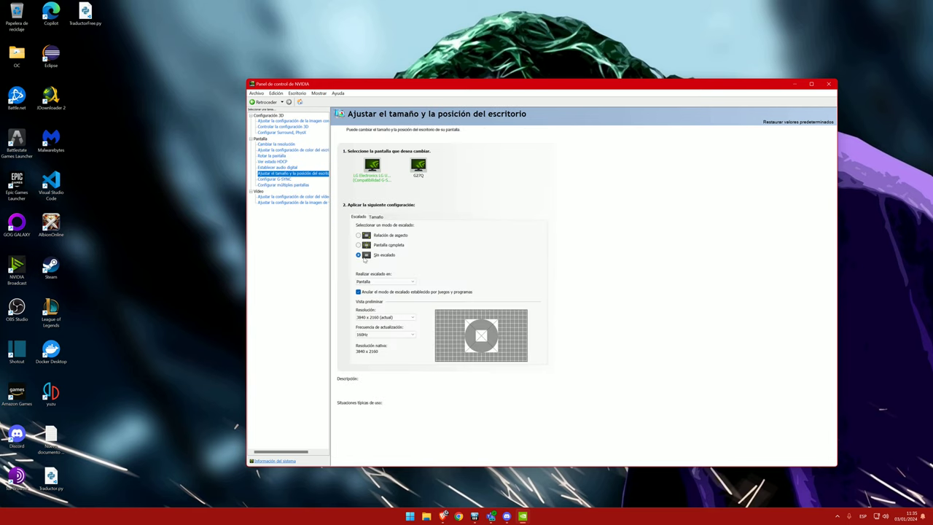
left_click(358, 255)
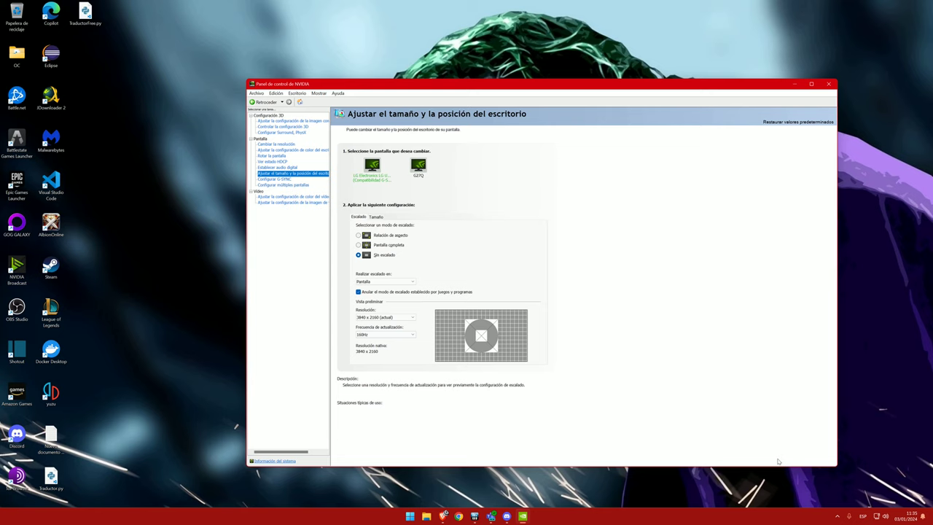
- Review the G-SYNC configuration and check the G-SYNC compatibility indicator option without changing it
left_click(276, 179)
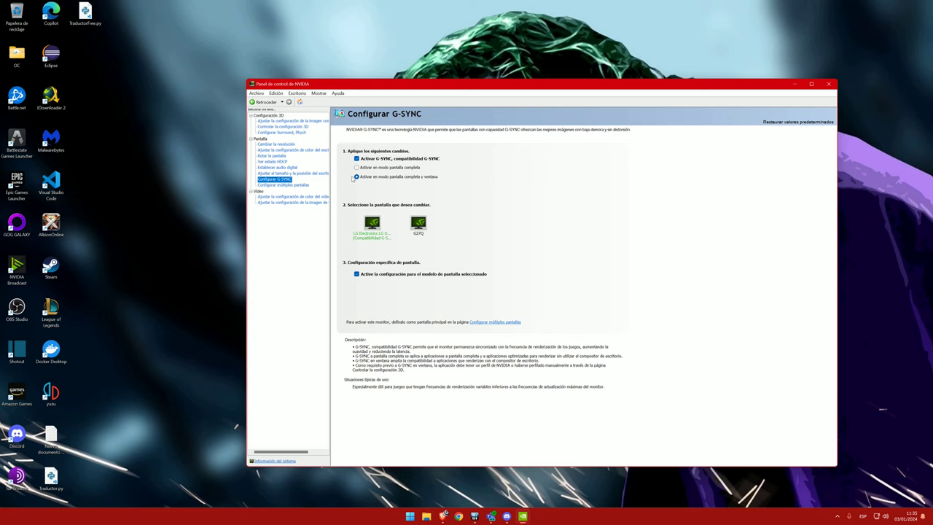
left_click(319, 93)
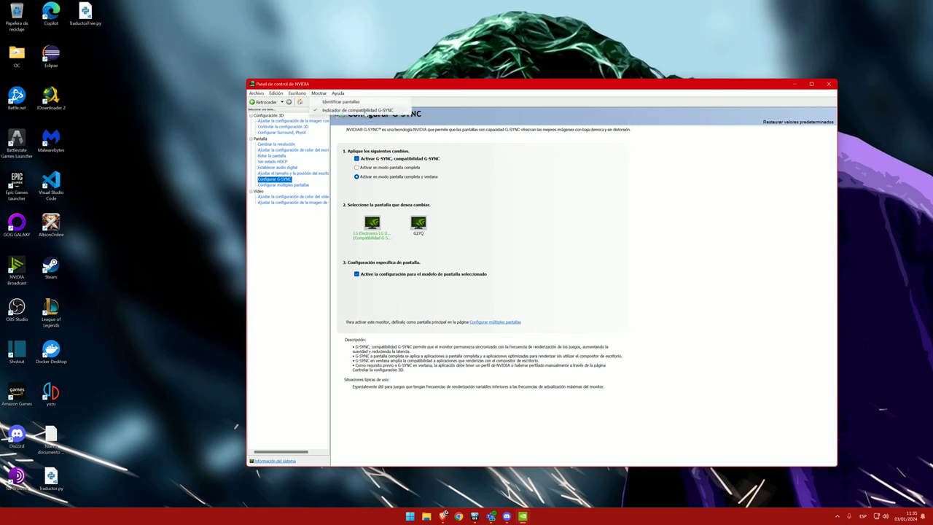
left_click(526, 202)
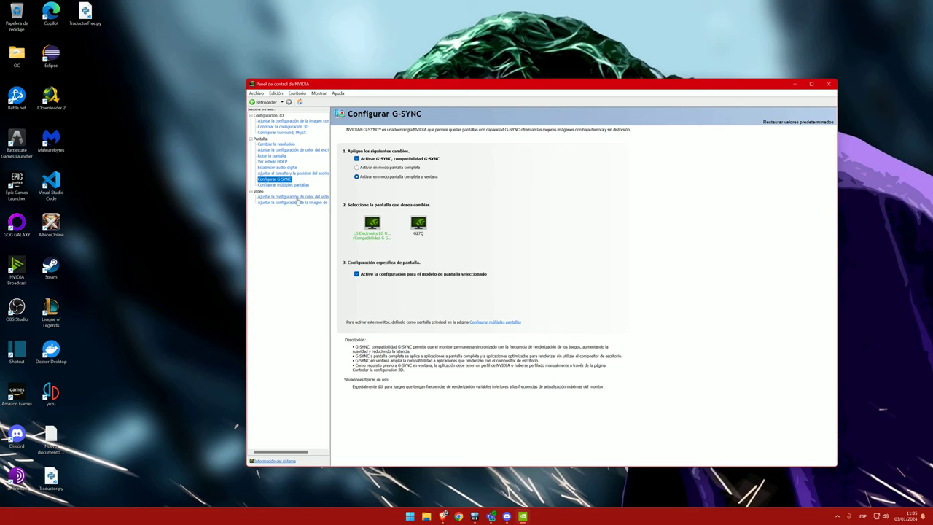
- Review the global 3D settings from image sharpening through to the maximum frame rate options
left_click(282, 127)
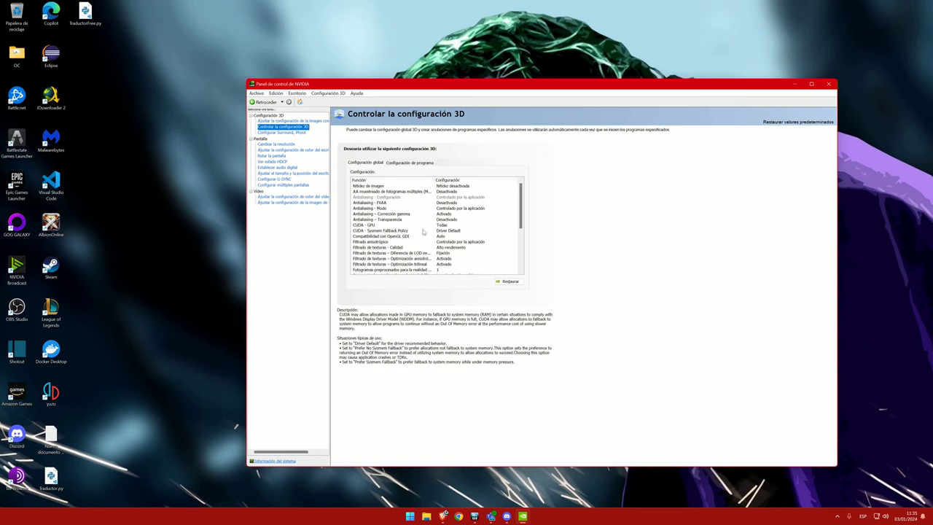
scroll(523, 209, "down", 1)
scroll(523, 212, "down", 3)
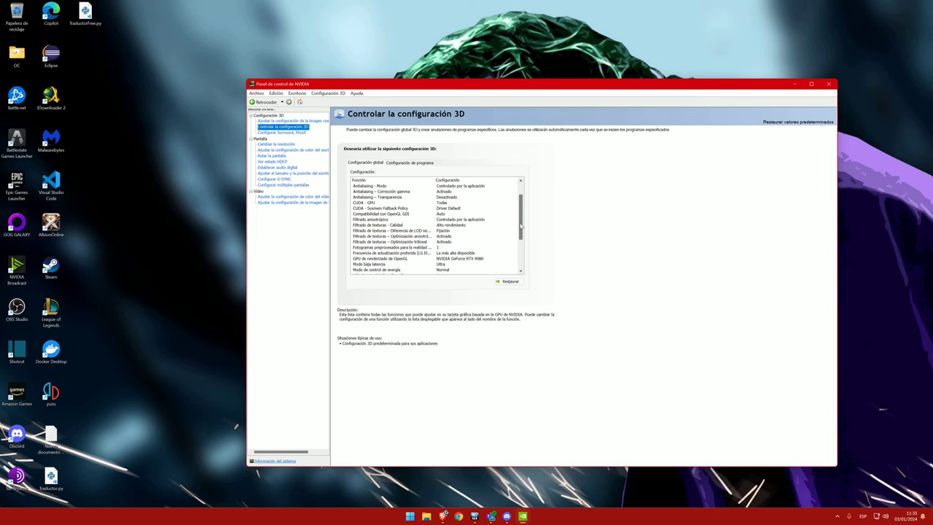
scroll(520, 227, "down", 3)
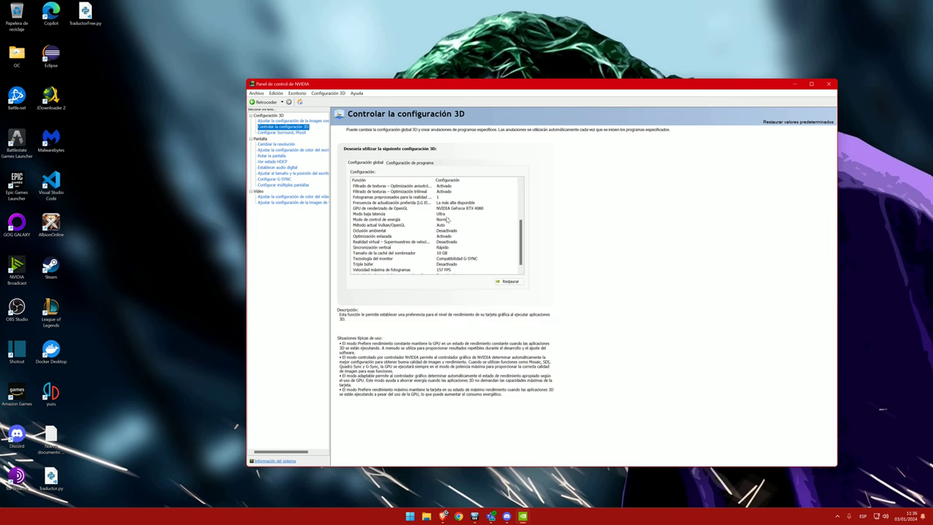
left_click_drag(520, 244, 521, 249)
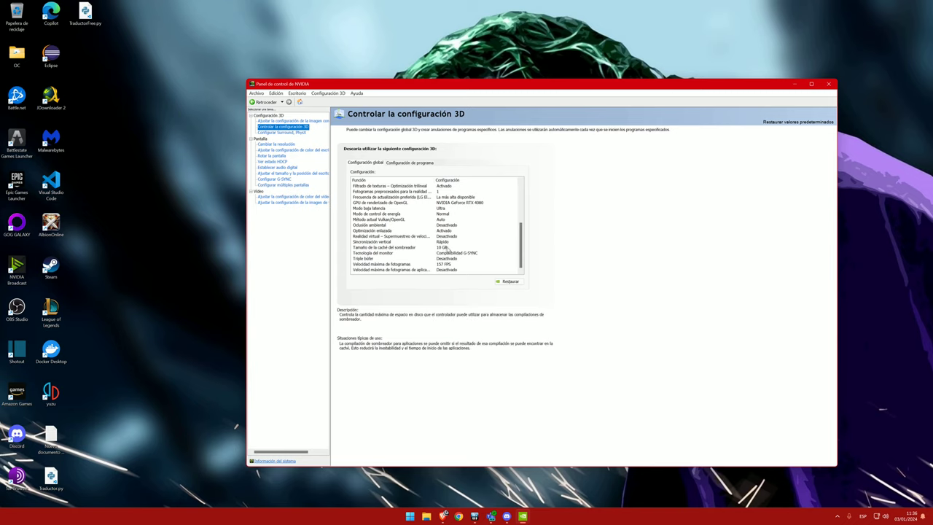
- Examine the available sizes for the shader cache in the global 3D settings
left_click(445, 248)
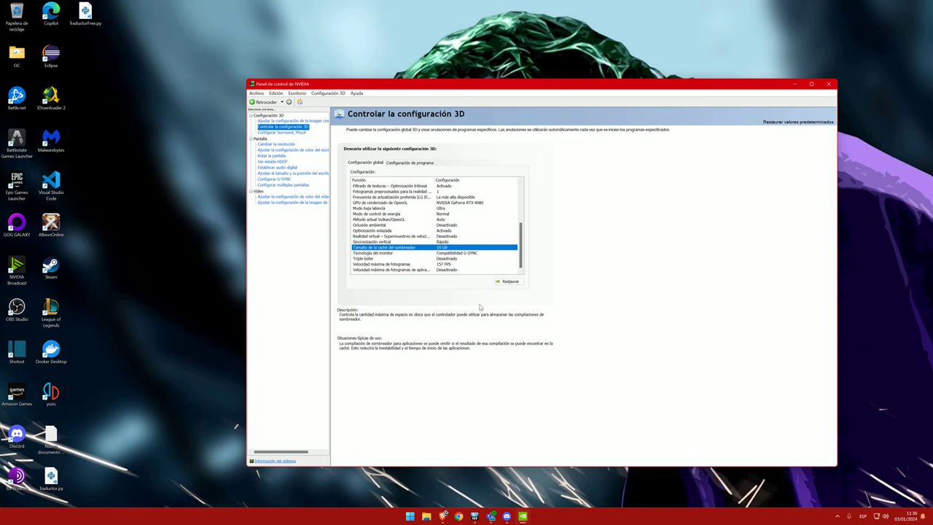
left_click(473, 247)
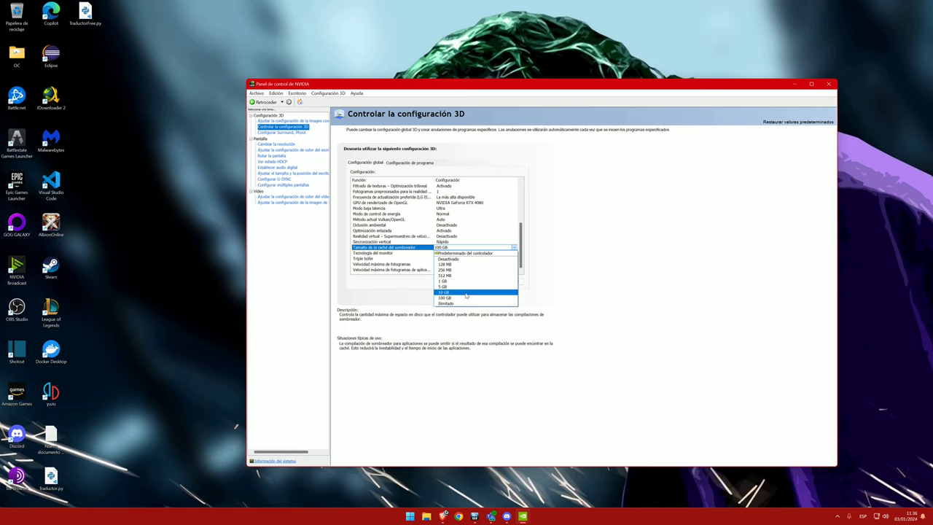
left_click(519, 249)
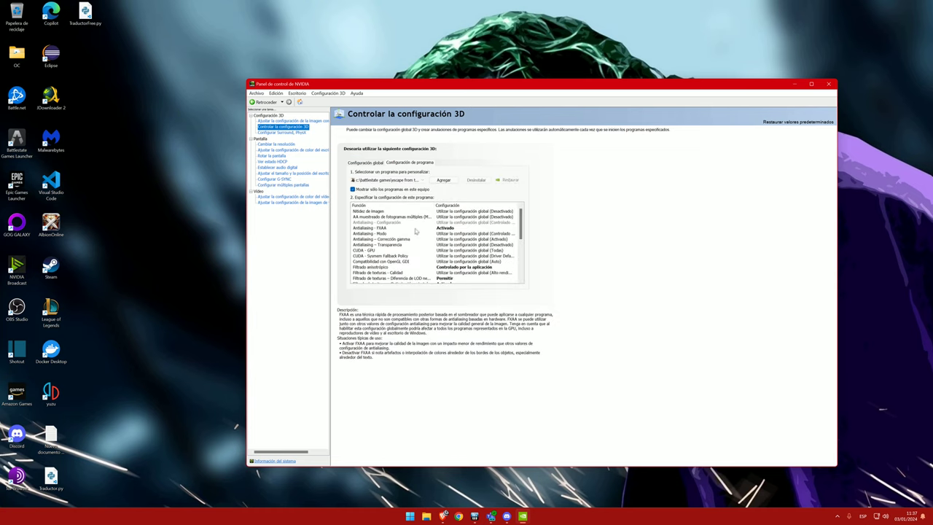
- Look for EscapeFromTarkovArena.exe among the customizable programs and the programs that can be added, and close without adding one
left_click(424, 180)
scroll(441, 237, "up", 5)
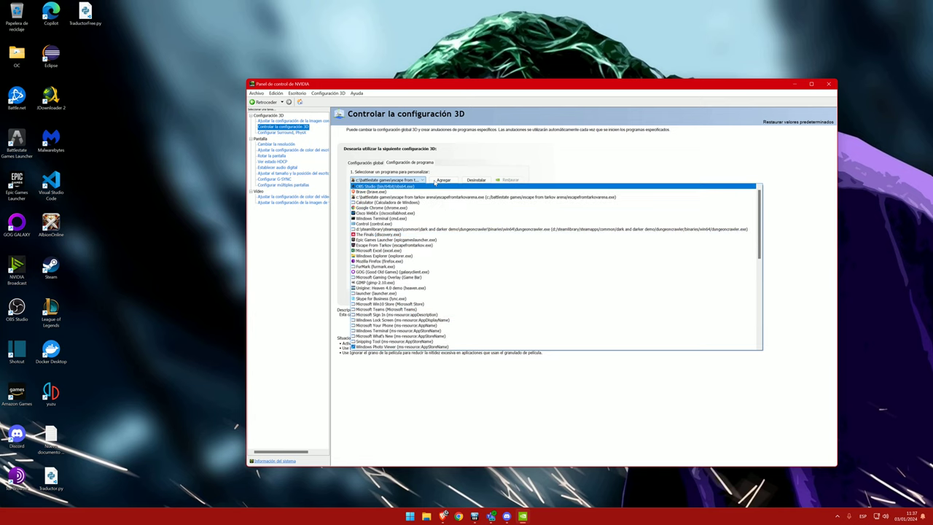
left_click(441, 180)
left_click(441, 180)
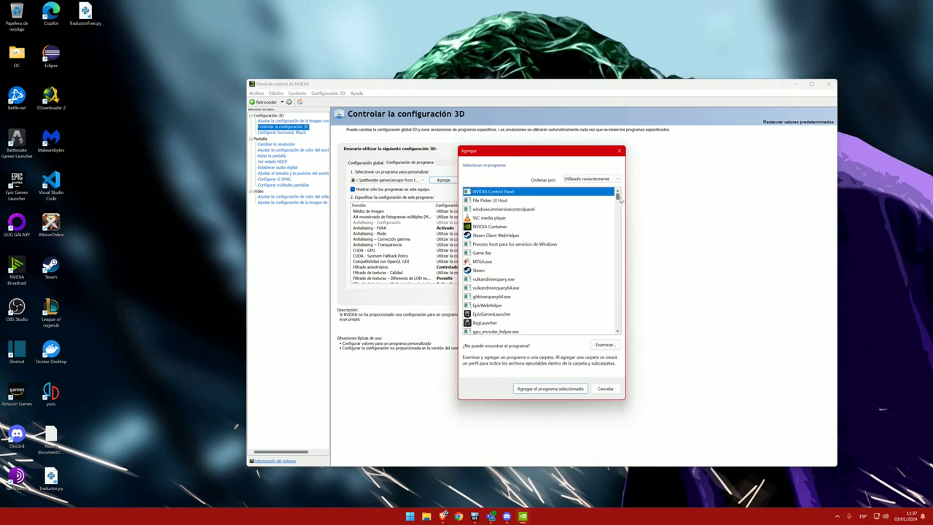
scroll(620, 205, "down", 5)
scroll(620, 205, "up", 1)
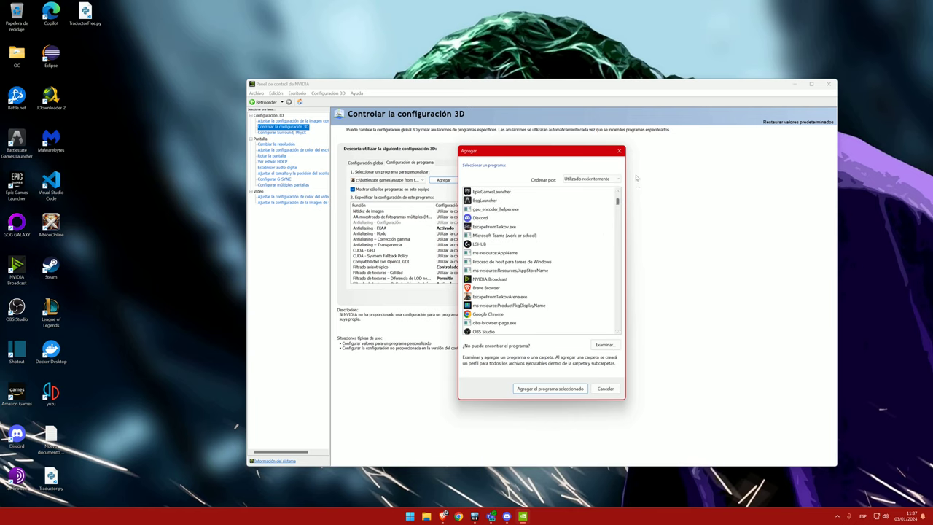
left_click(619, 152)
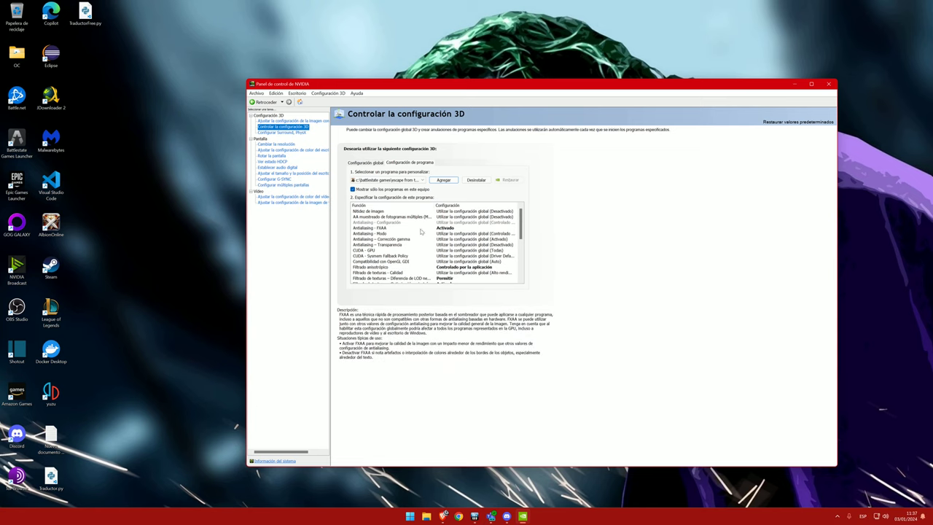
- Review the program-specific 3D settings for escapefromtarkovarena.exe, from antialiasing and texture filtering through to vertical sync and maximum frame rate
scroll(409, 244, "down", 3)
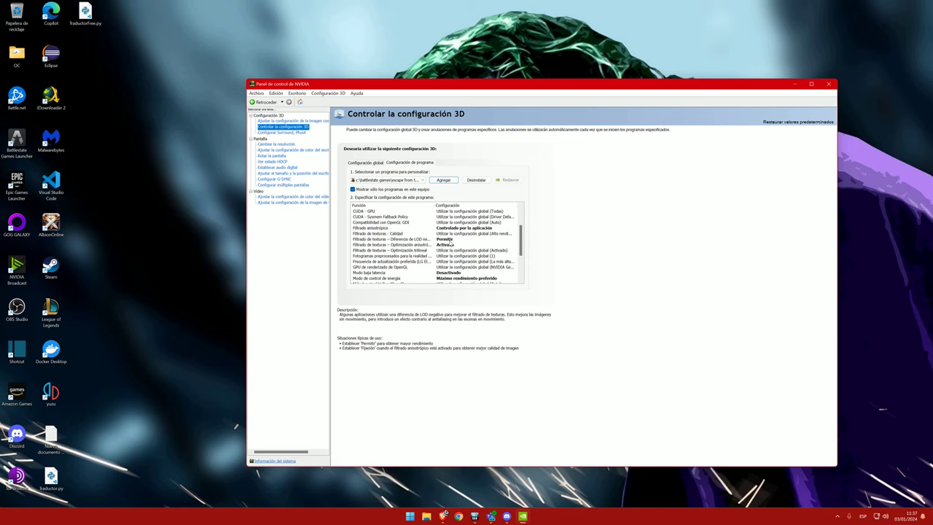
scroll(520, 244, "down", 3)
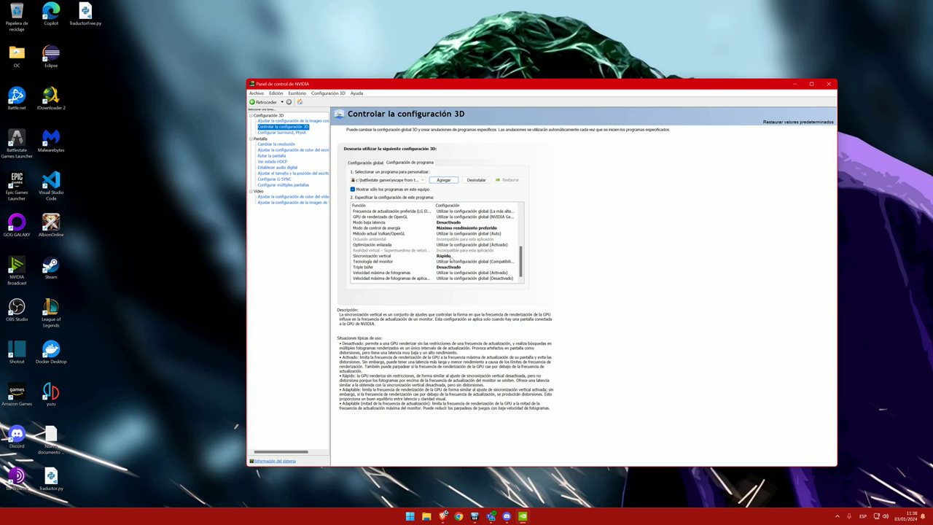
mouse_move(503, 262)
mouse_move(438, 256)
mouse_move(479, 280)
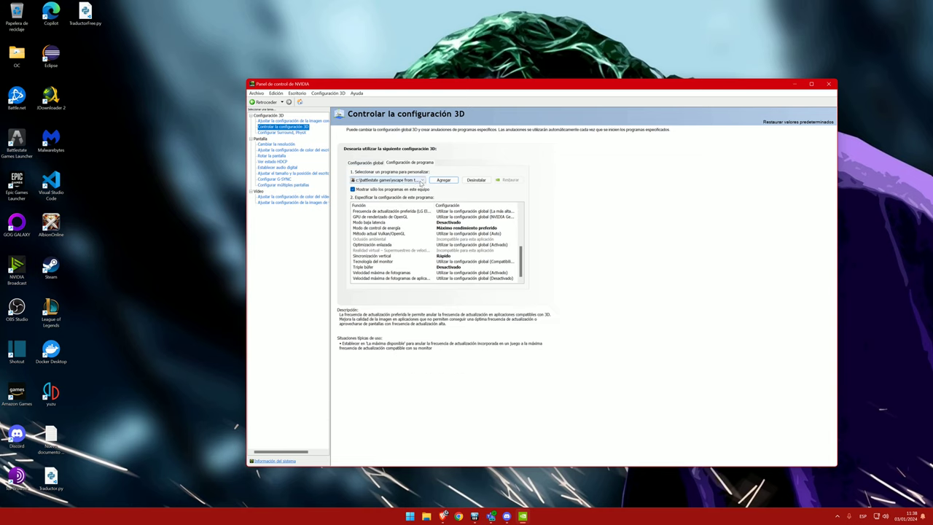
- Select Escape From Tarkov (escapefromtarkov.exe) as the program to customize and review its 3D settings for comparison
left_click(421, 180)
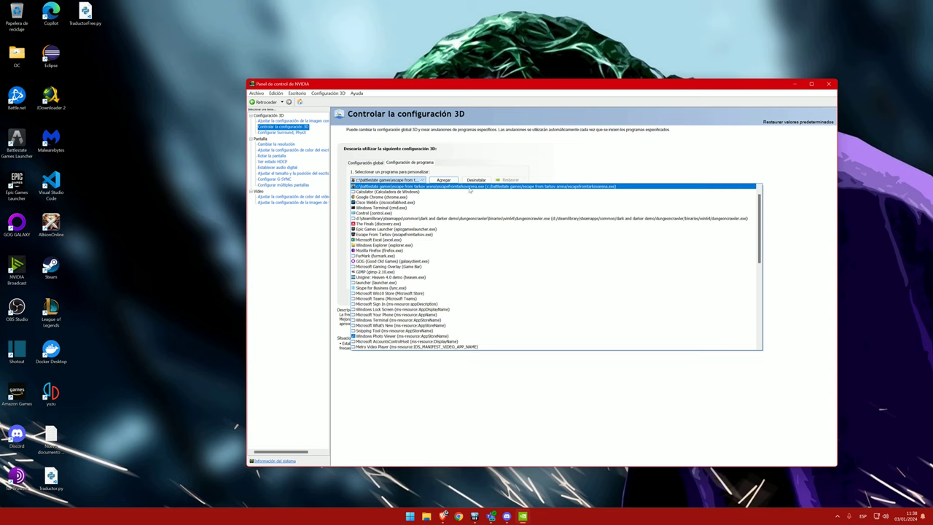
scroll(466, 226, "up", 1)
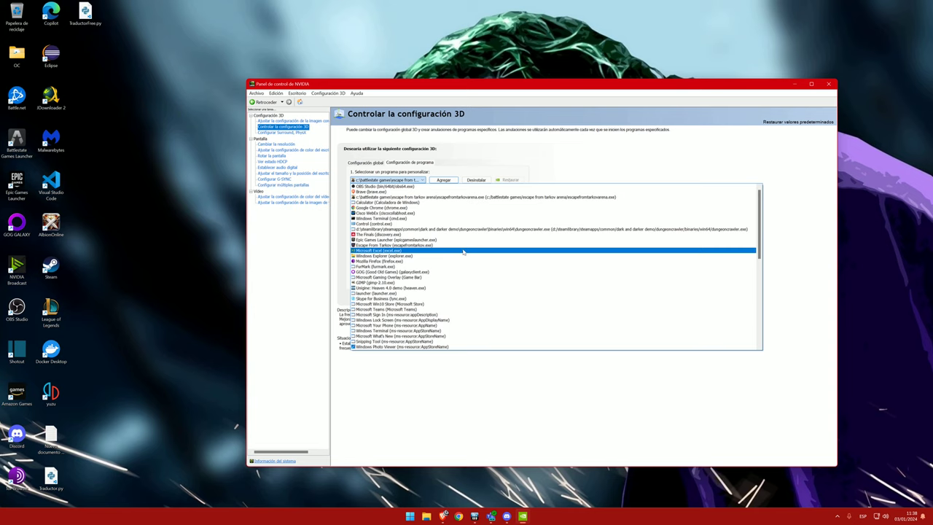
left_click(463, 245)
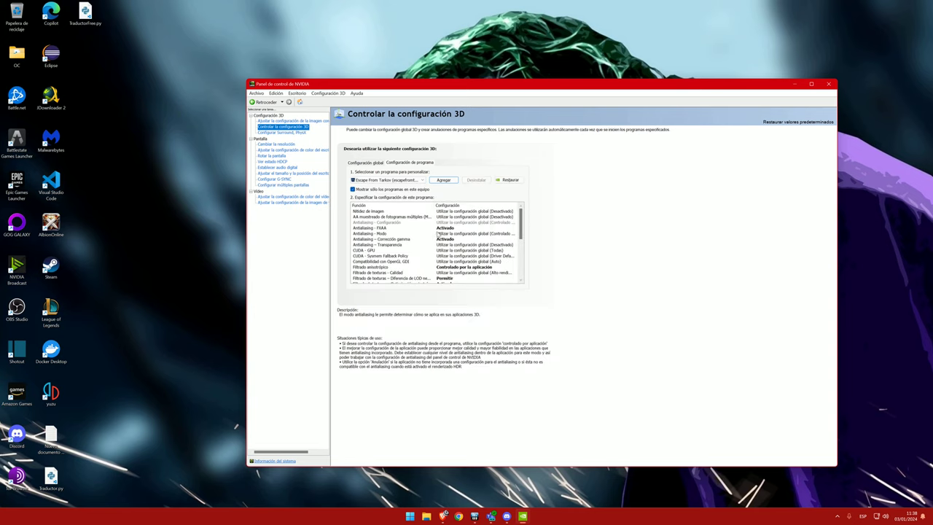
left_click_drag(521, 231, 523, 275)
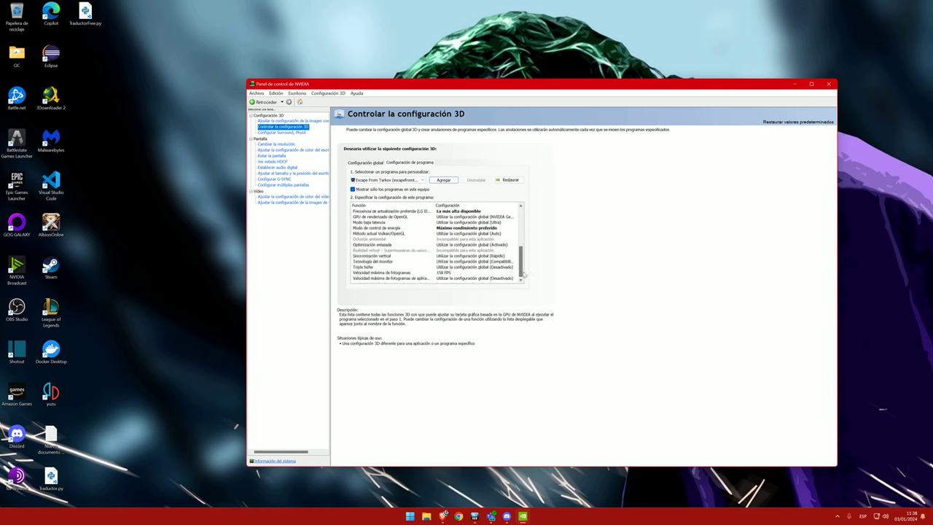
scroll(522, 267, "up", 5)
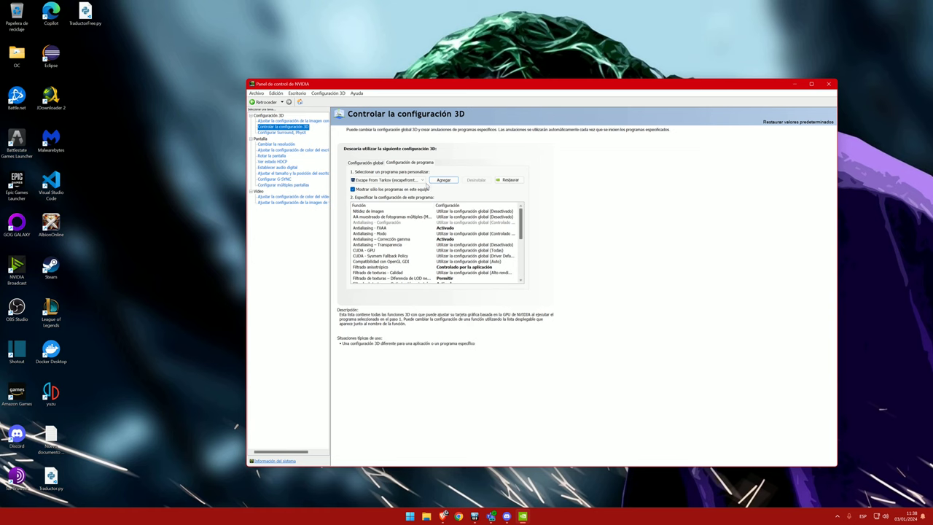
- Select escapefromtarkovarena.exe again as the program to customize and close the NVIDIA Control Panel
left_click(412, 180)
scroll(412, 180, "up", 1)
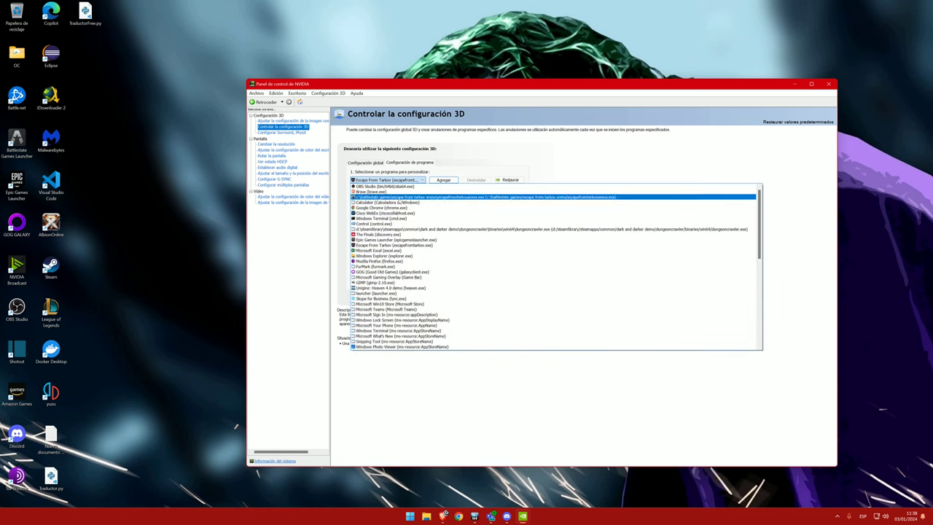
left_click(387, 197)
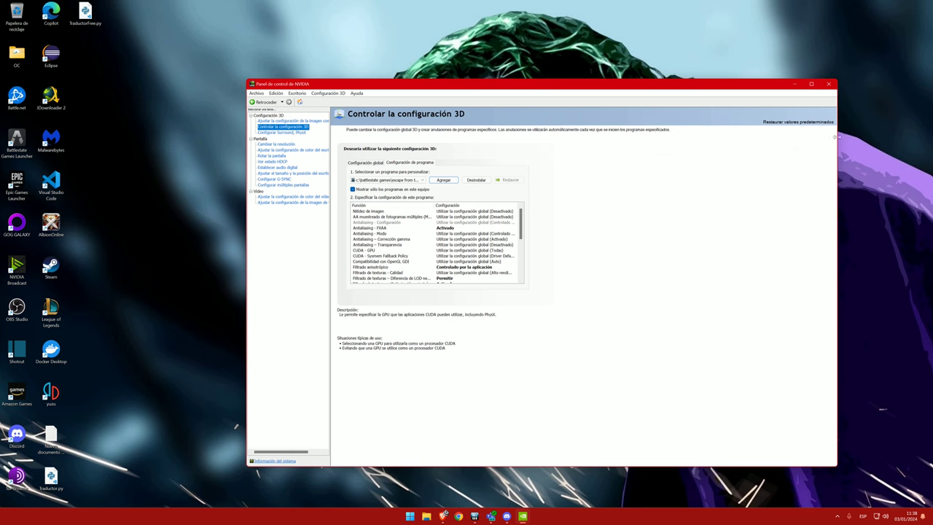
left_click(828, 83)
- Open the Battlestate Games Launcher and clear its temporary files folder in the launcher settings, confirming the deletion
double_click(27, 135)
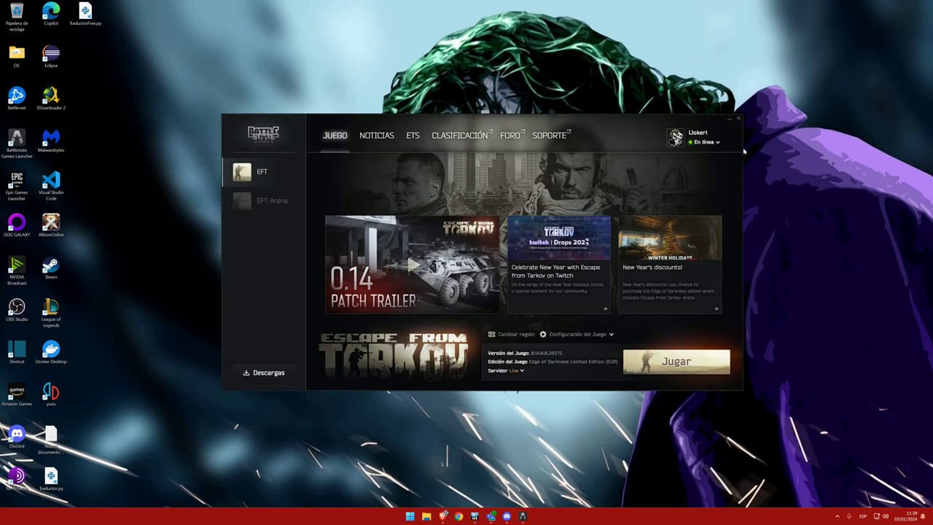
left_click(711, 142)
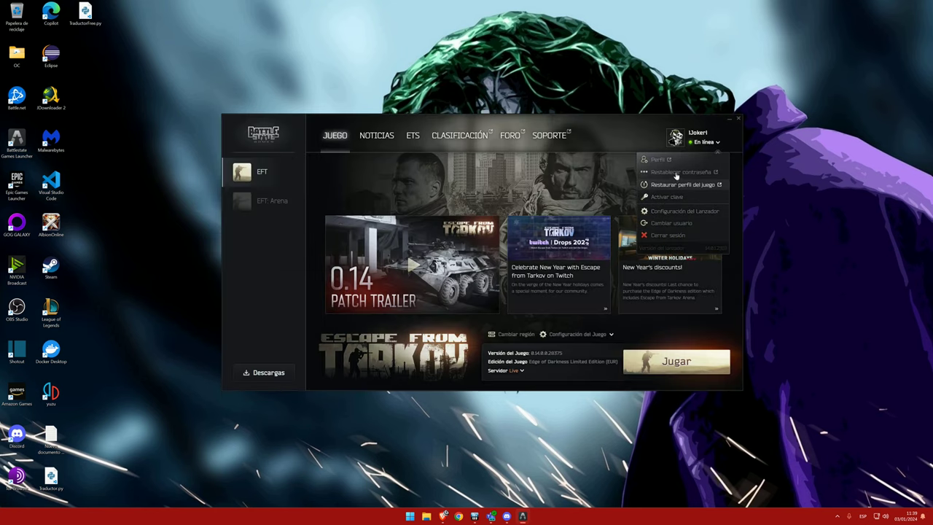
left_click(671, 212)
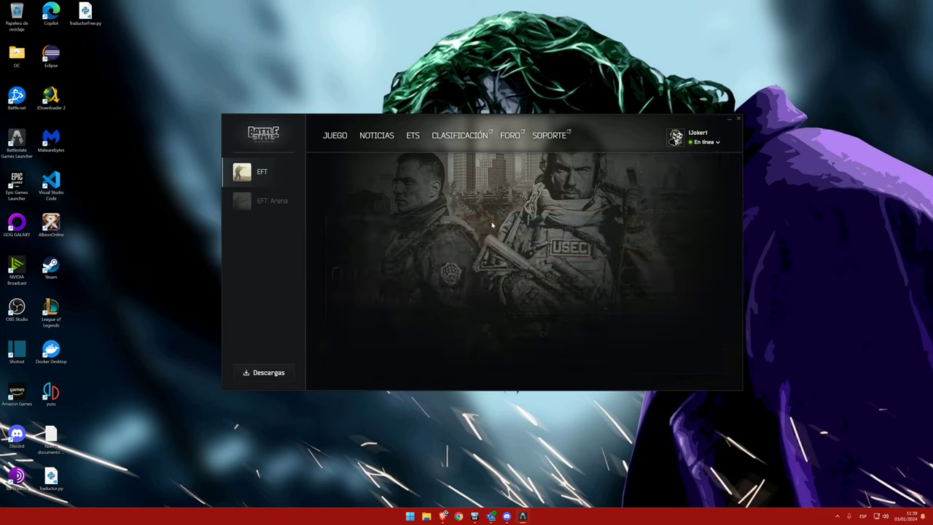
scroll(570, 259, "down", 2)
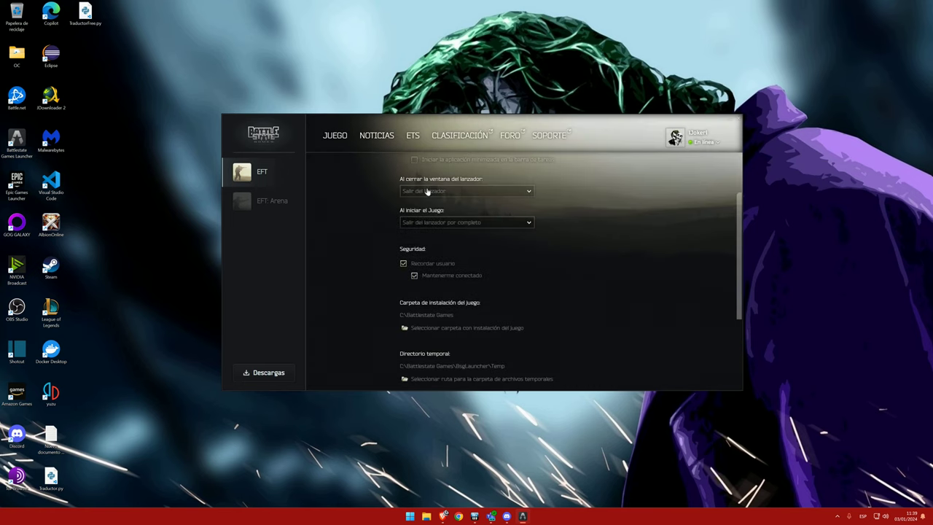
scroll(470, 232, "down", 3)
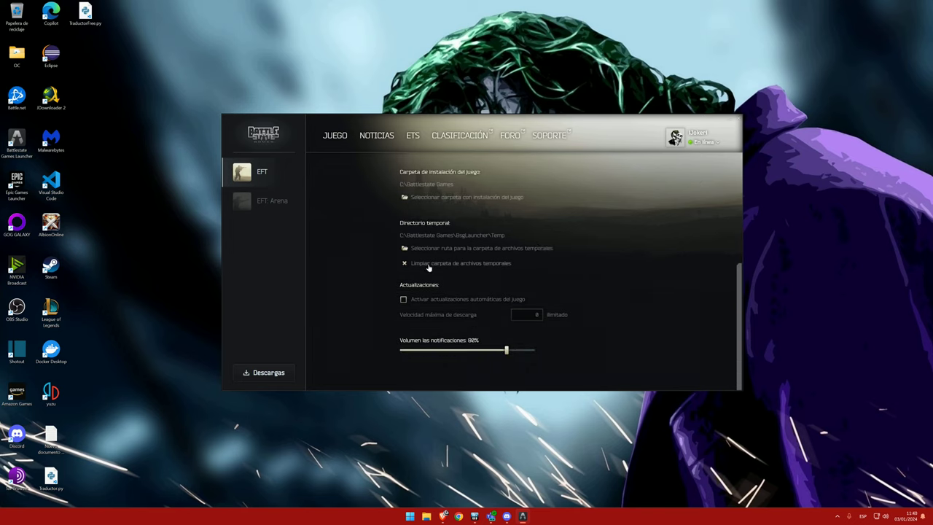
left_click(452, 267)
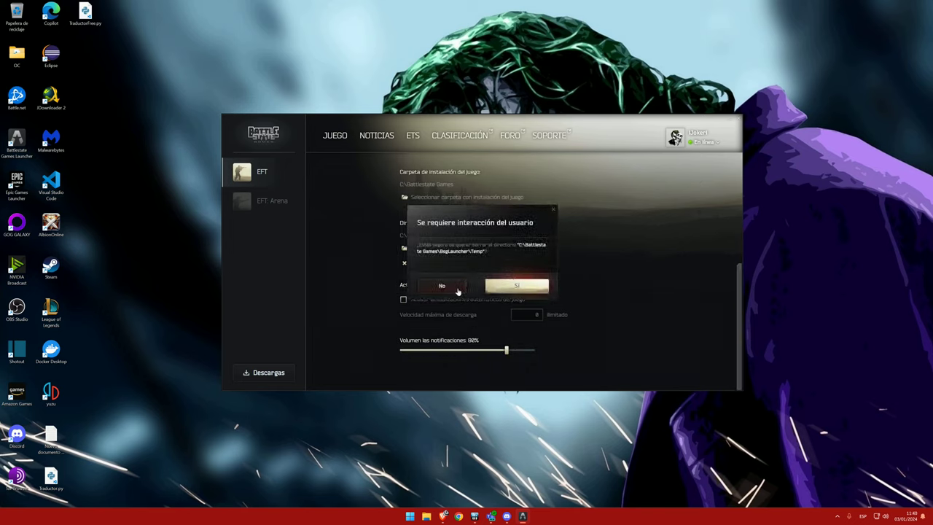
left_click(516, 286)
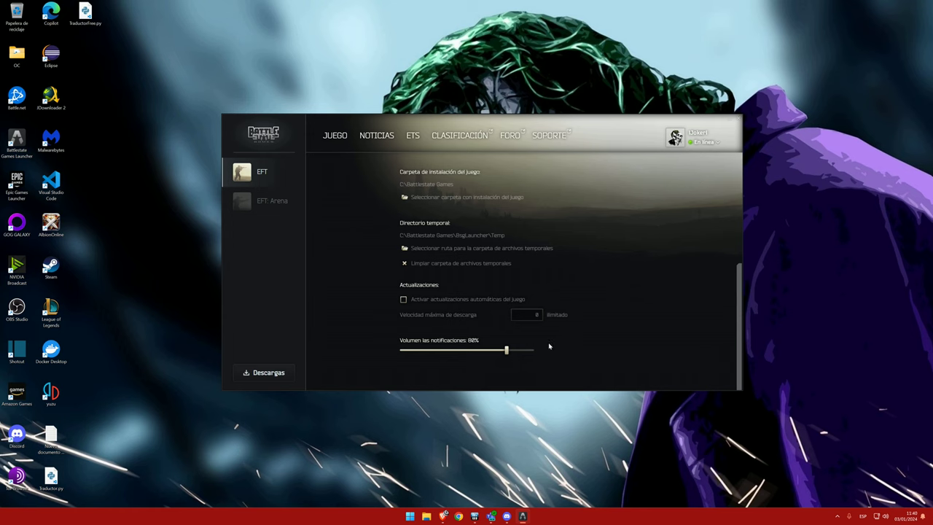
- Launch Escape from Tarkov from the launcher's game page and open the in-game settings
left_click(335, 135)
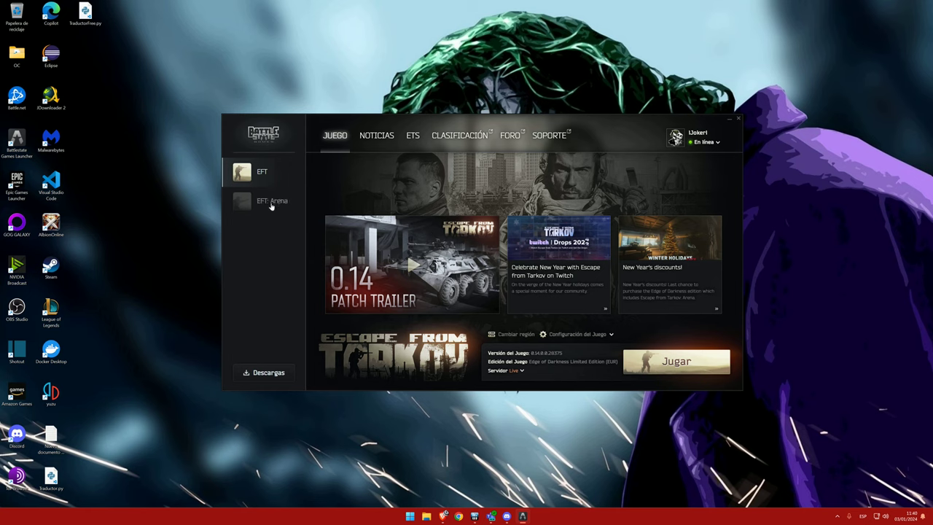
left_click(683, 363)
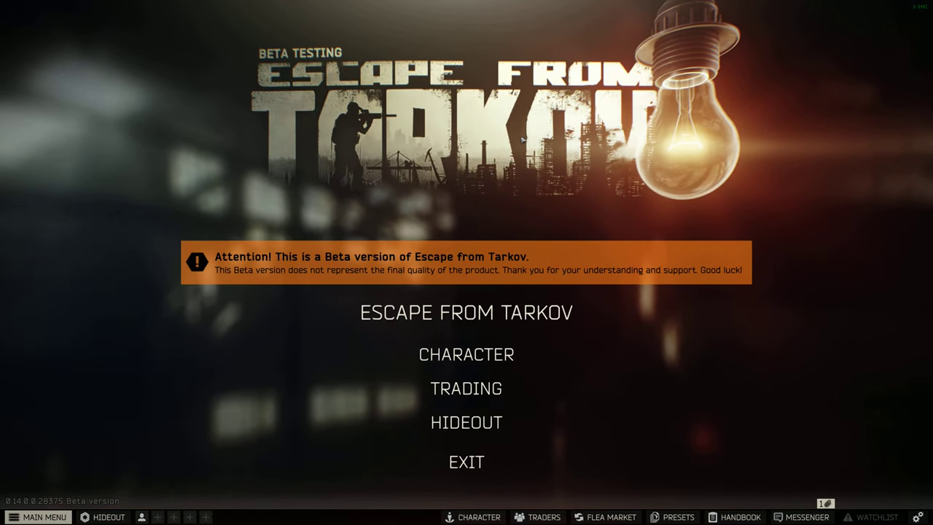
left_click(916, 518)
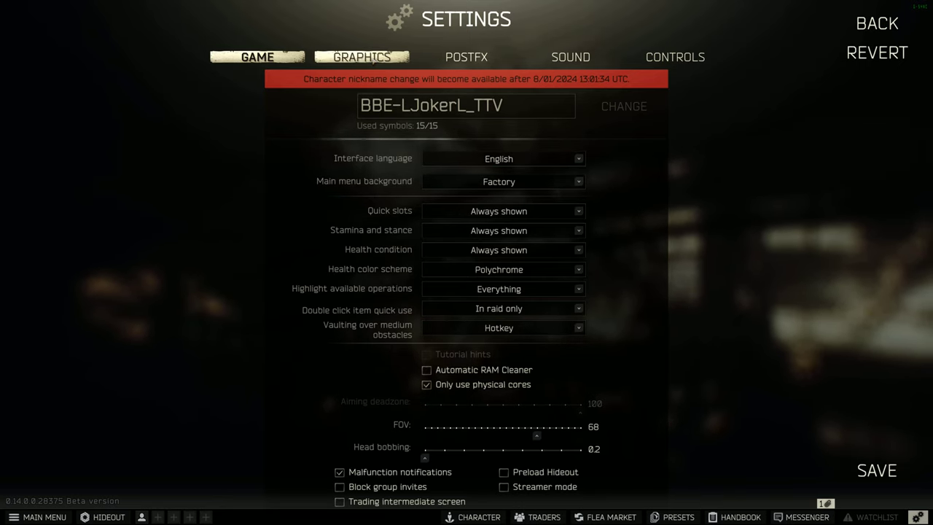
- Review the in-game graphics settings, from screen resolution and texture quality through to the FPS and Mip Streaming limits
left_click(366, 57)
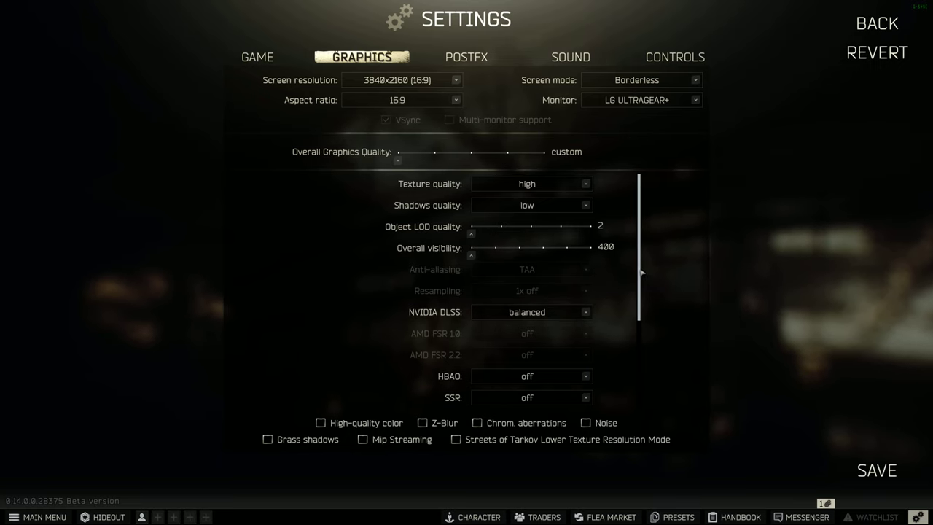
scroll(639, 277, "down", 5)
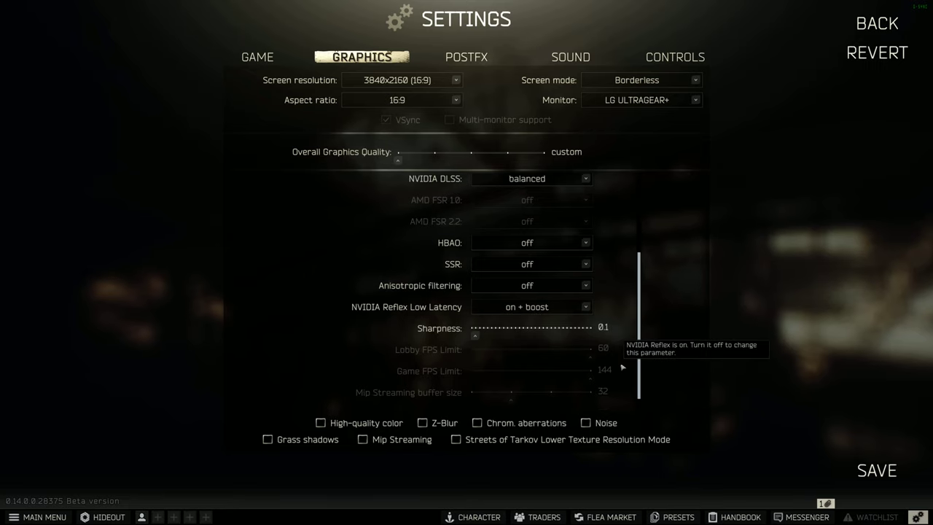
scroll(628, 364, "down", 1)
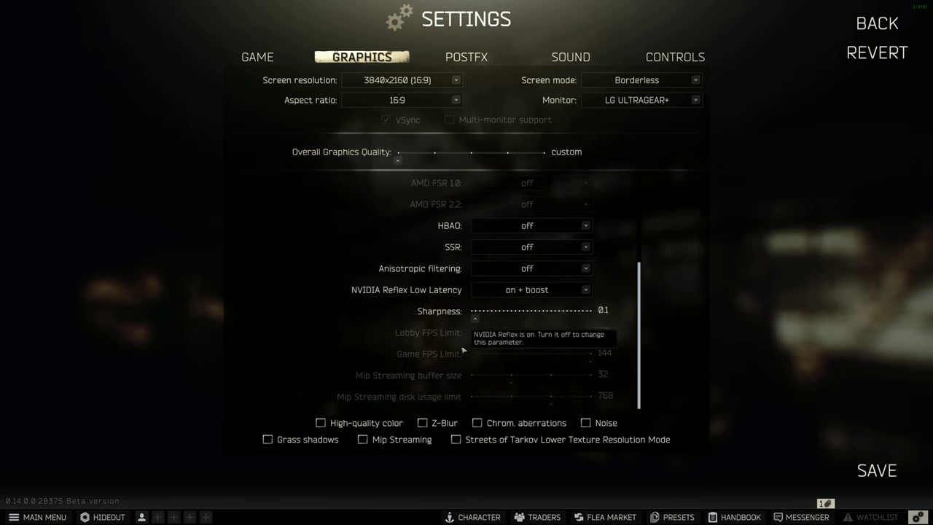
- Check the PostFX and sound settings, and save the game settings
left_click(476, 56)
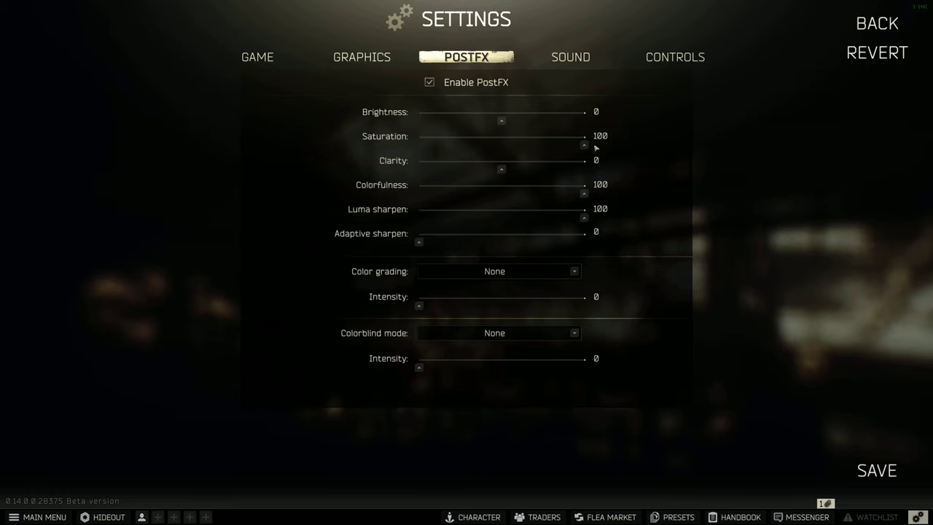
left_click(568, 59)
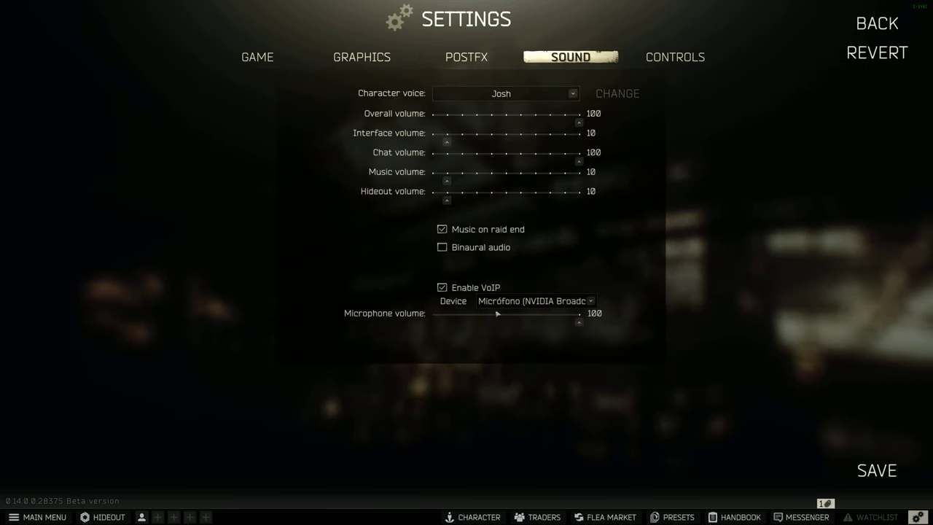
left_click(899, 471)
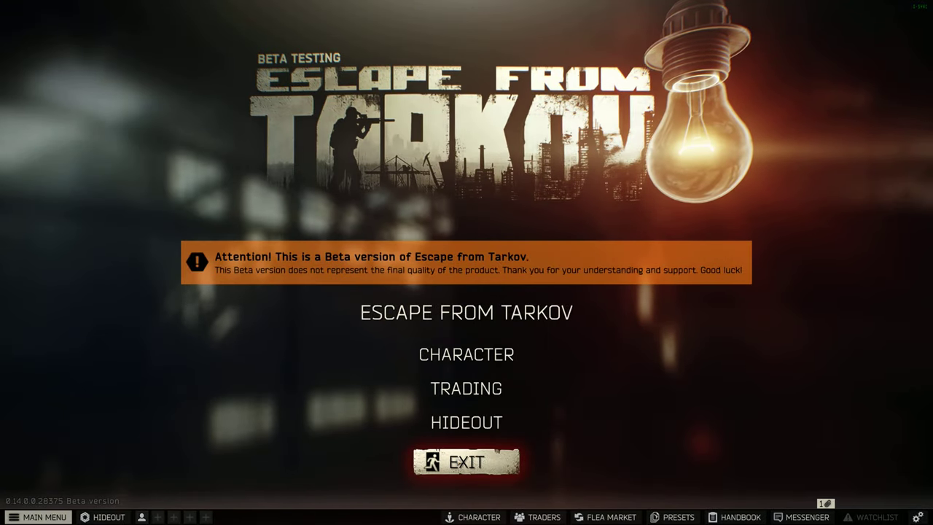